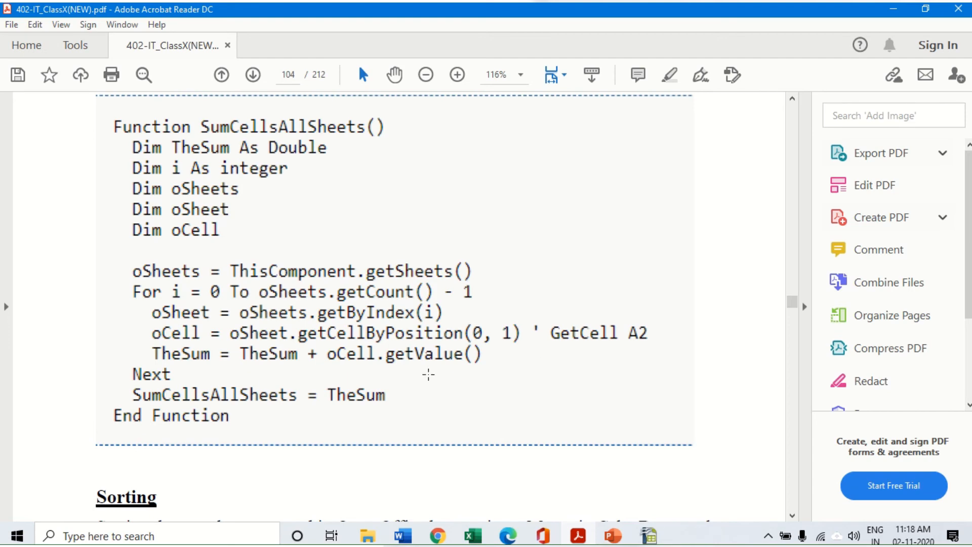
Step: Switch to the macro.ods spreadsheet in OpenOffice Calc and examine how column A and row 2 locate cell A2 on Sheet2
{"action": "left_click", "coordinate": [649, 535]}
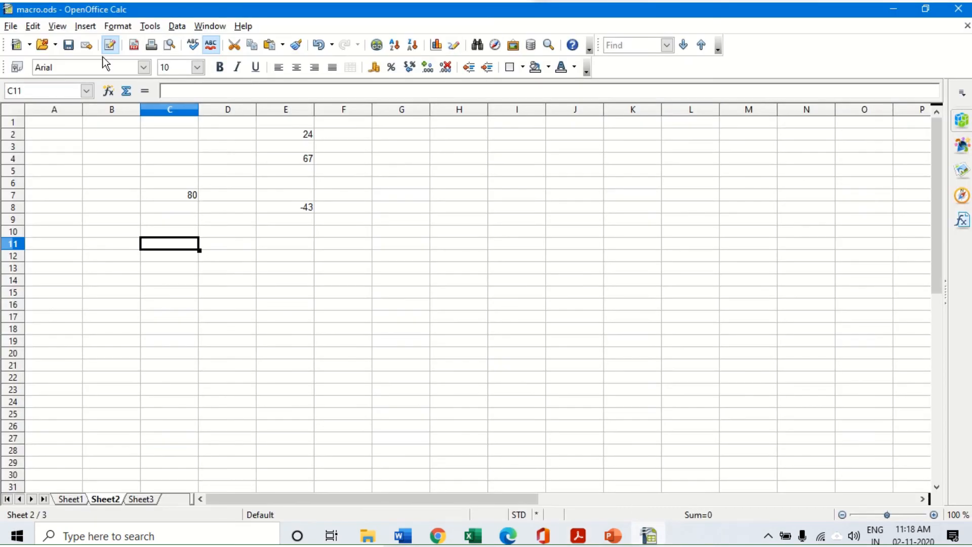
{"action": "left_click", "coordinate": [62, 111]}
{"action": "left_click", "coordinate": [22, 124]}
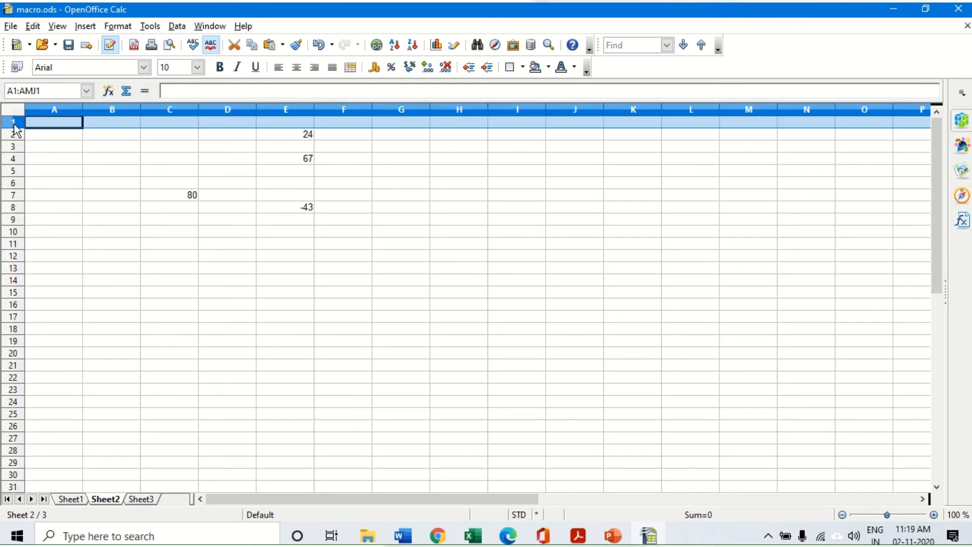
{"action": "key", "text": "ctrl+space"}
{"action": "left_click", "coordinate": [37, 135]}
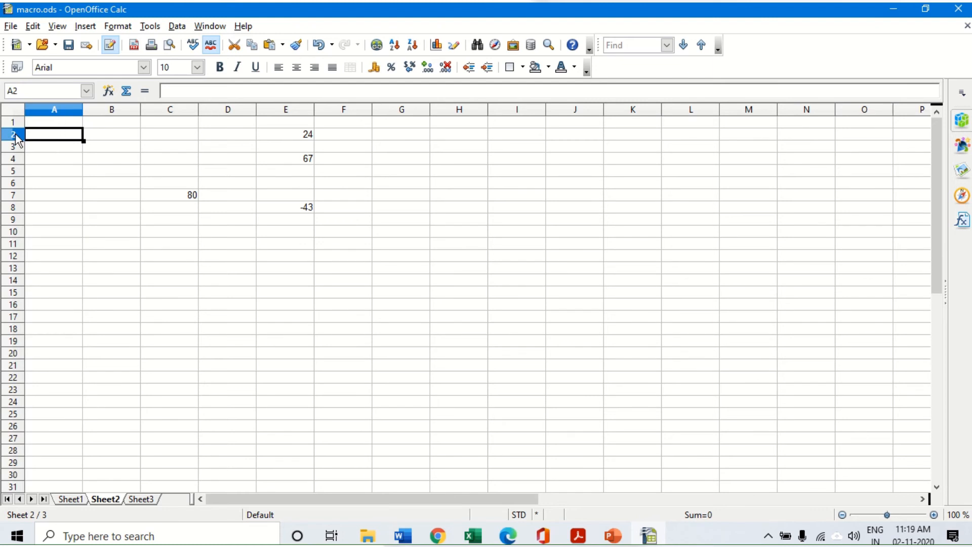
{"action": "left_click", "coordinate": [15, 135]}
{"action": "left_click", "coordinate": [54, 113]}
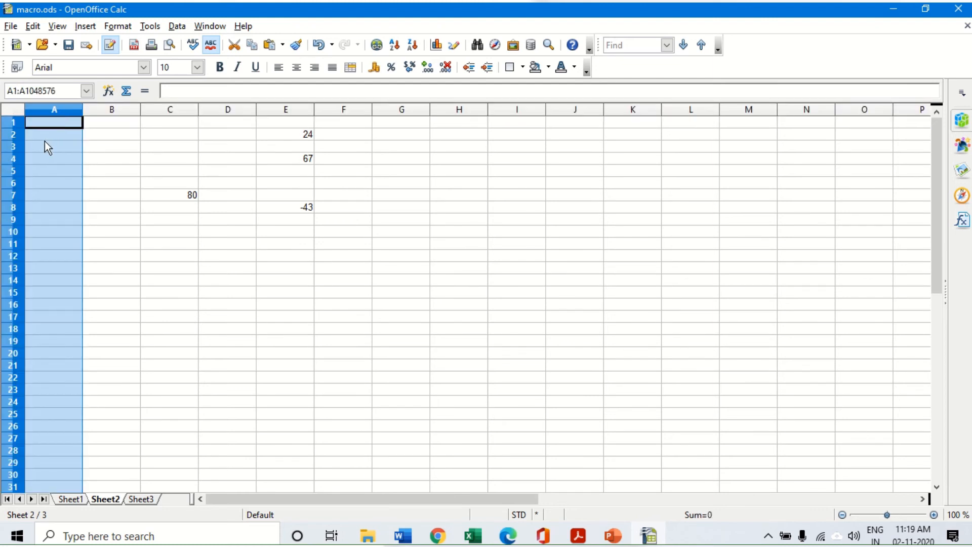
{"action": "double_click", "coordinate": [45, 134]}
Step: Examine the order of rows 1 to 3 and columns A to C on Sheet2, ending on cell A2
{"action": "left_click", "coordinate": [16, 135]}
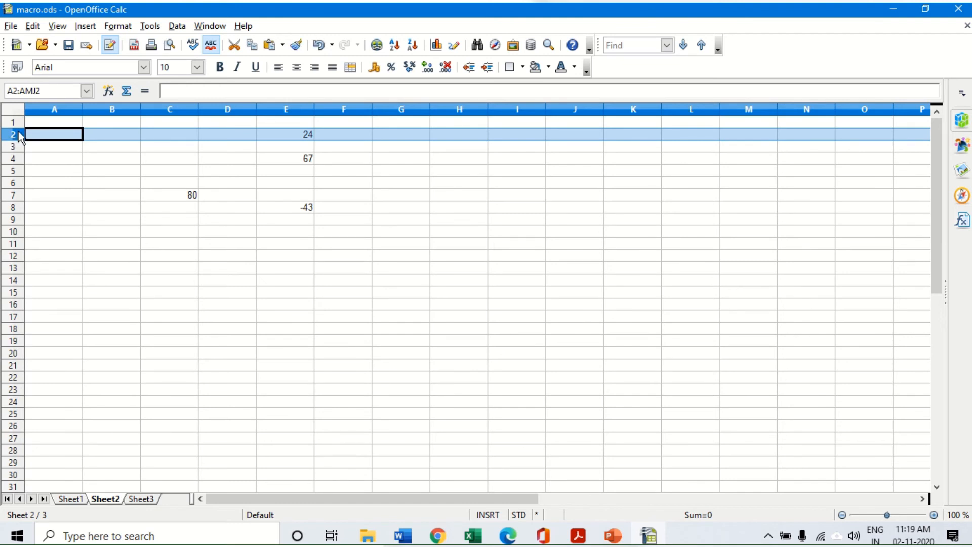
{"action": "left_click", "coordinate": [16, 146]}
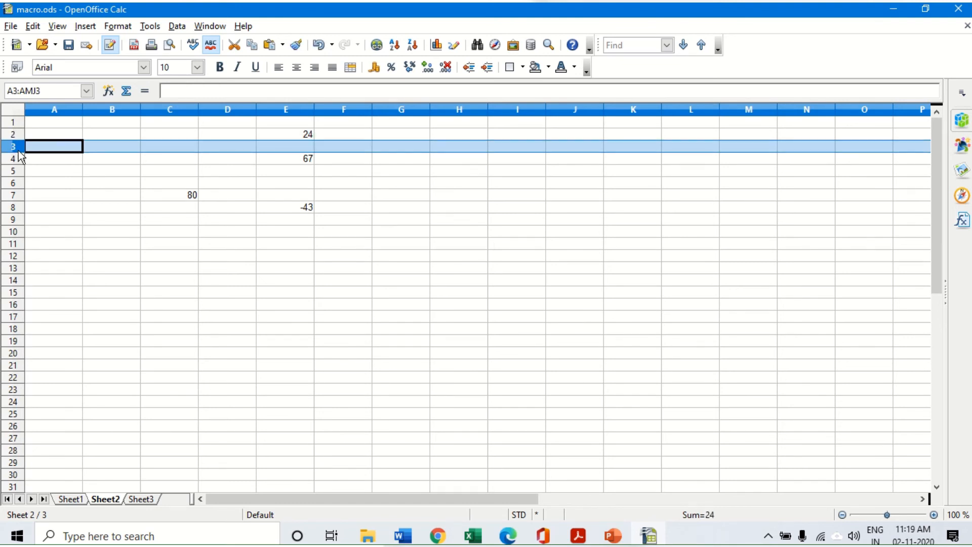
{"action": "left_click", "coordinate": [14, 122]}
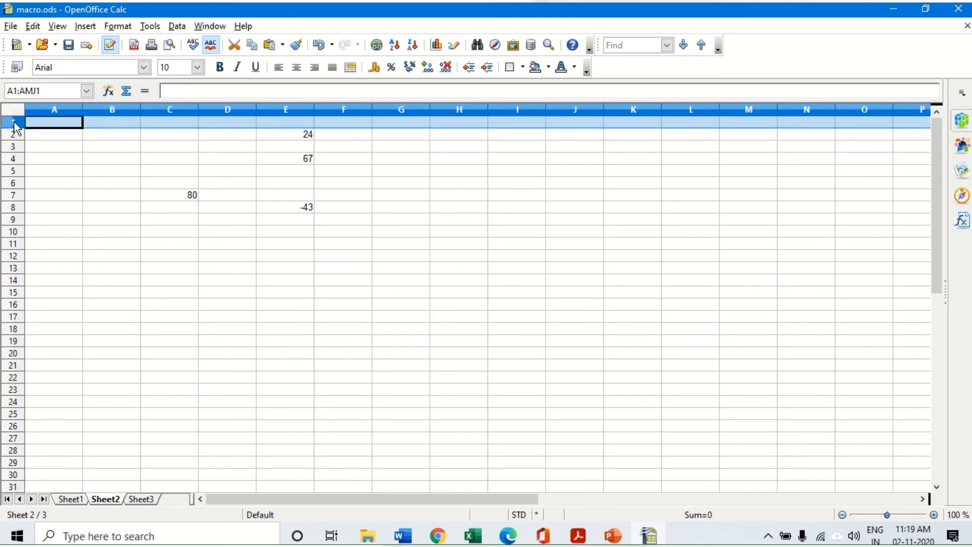
{"action": "left_click", "coordinate": [13, 134]}
{"action": "left_click", "coordinate": [12, 148]}
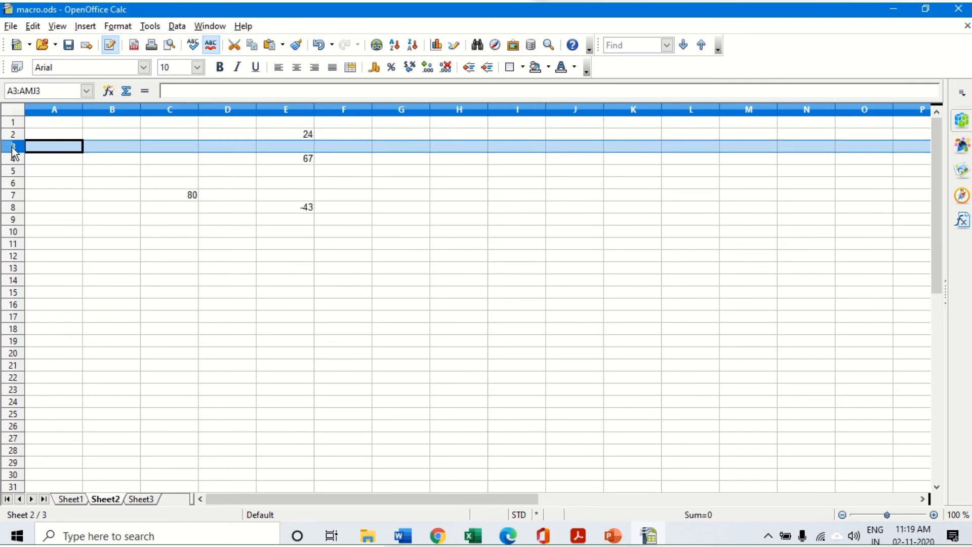
{"action": "left_click", "coordinate": [45, 110]}
{"action": "left_click", "coordinate": [104, 110]}
{"action": "left_click", "coordinate": [185, 112]}
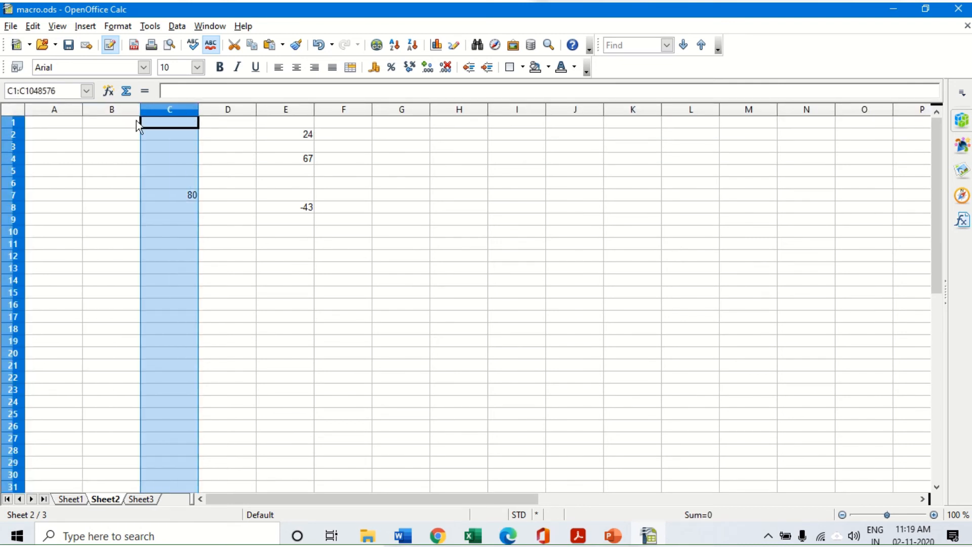
{"action": "left_click", "coordinate": [68, 136]}
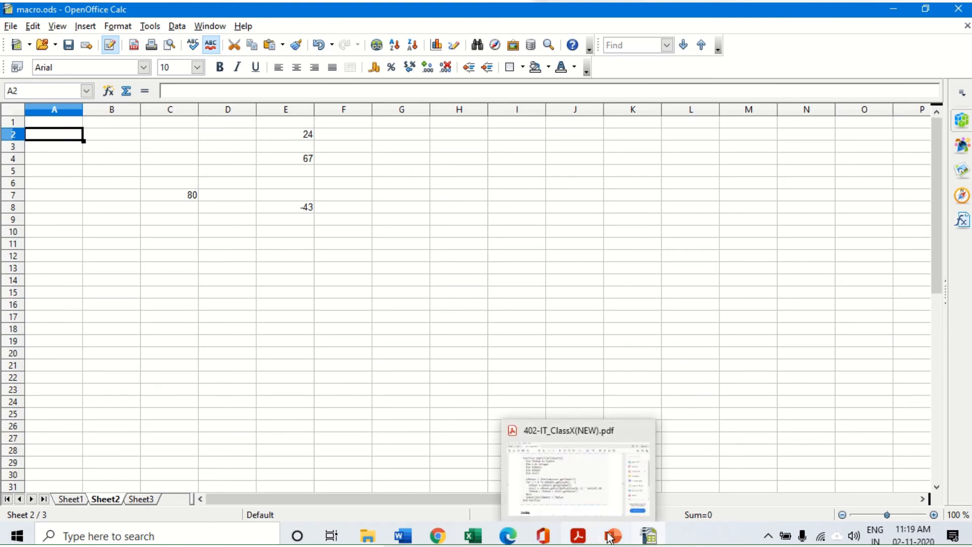
Step: Switch to the 402-IT_ClassX(NEW).pdf document in Acrobat Reader and read the Sorting section with Figure 2.47 on page 104
{"action": "left_click", "coordinate": [586, 537]}
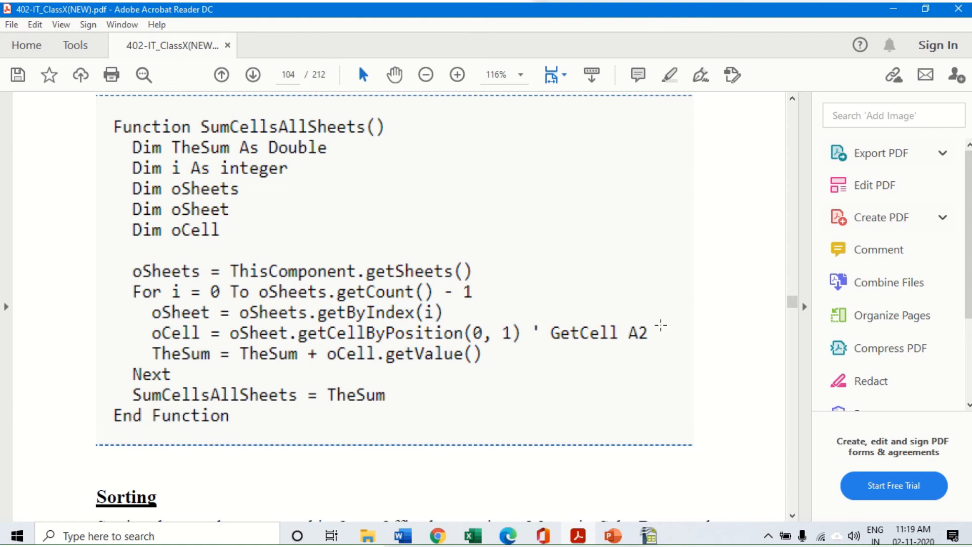
{"action": "left_click", "coordinate": [792, 515]}
{"action": "left_click", "coordinate": [792, 516]}
{"action": "left_click", "coordinate": [792, 516]}
{"action": "left_click", "coordinate": [791, 516]}
{"action": "left_click", "coordinate": [791, 516]}
{"action": "left_click", "coordinate": [792, 516]}
{"action": "left_click", "coordinate": [792, 515]}
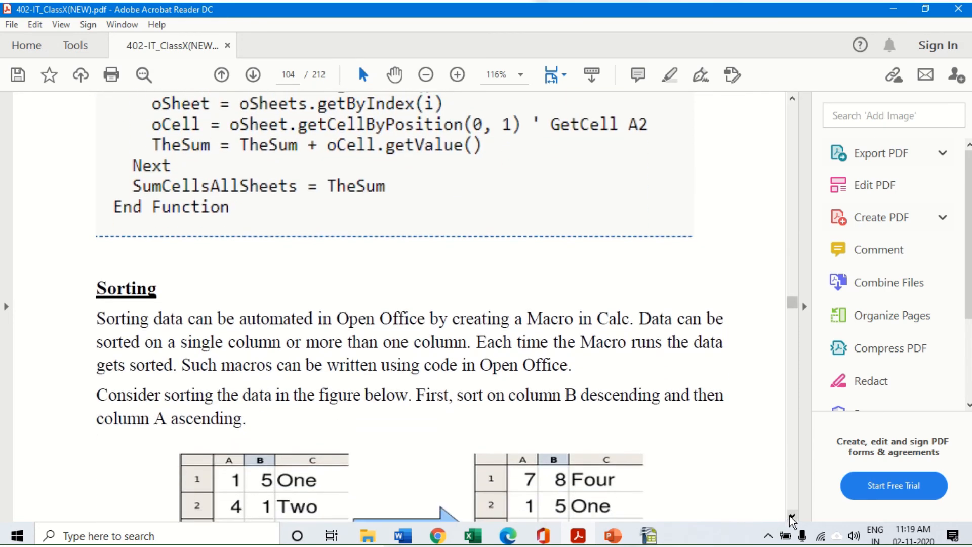
{"action": "left_click", "coordinate": [792, 516]}
{"action": "left_click", "coordinate": [791, 516]}
{"action": "left_click", "coordinate": [792, 516]}
{"action": "left_click", "coordinate": [792, 516]}
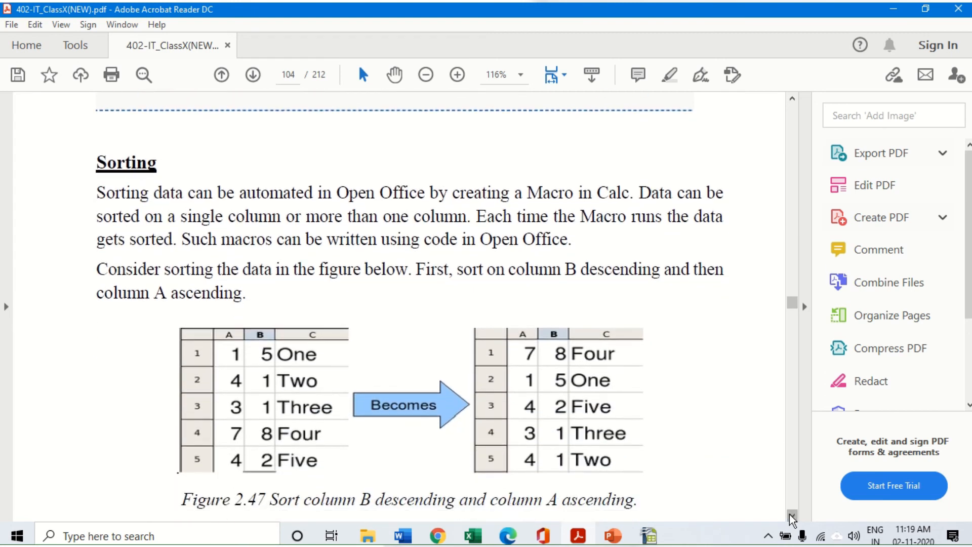
{"action": "left_click", "coordinate": [792, 516]}
{"action": "left_click", "coordinate": [792, 516]}
{"action": "left_click", "coordinate": [792, 516]}
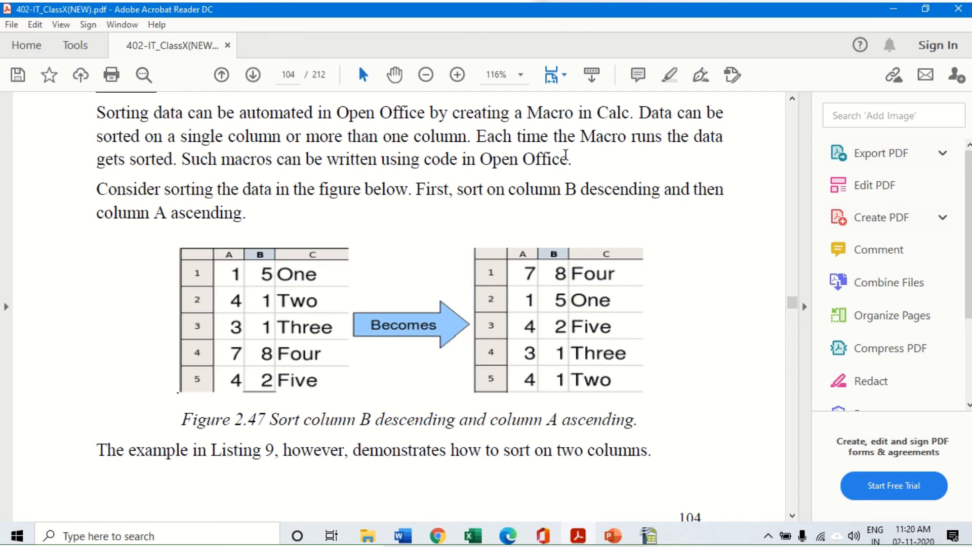
{"action": "left_click", "coordinate": [792, 516]}
{"action": "left_click", "coordinate": [792, 516]}
{"action": "left_click", "coordinate": [793, 515]}
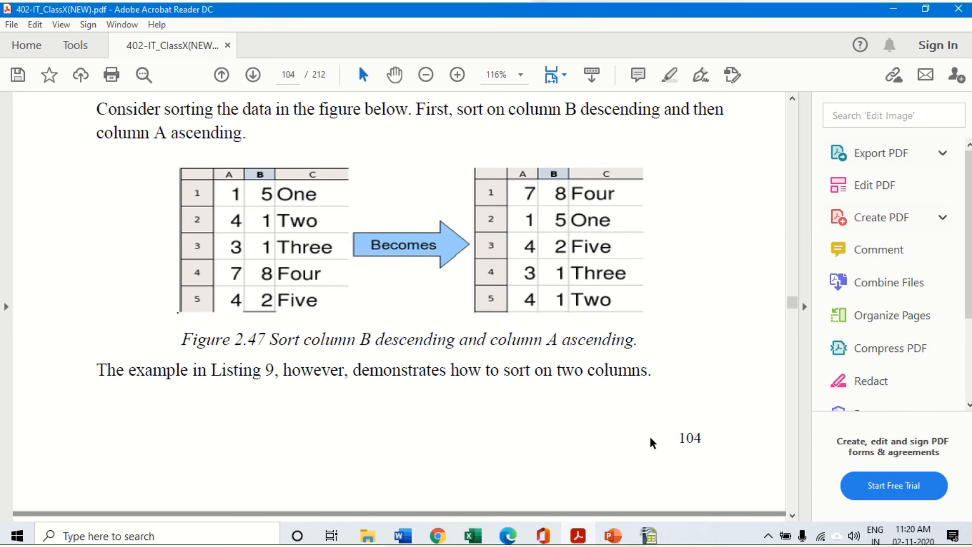
Step: Read the opening declarations of the SortRange macro in Listing 9 on page 105
{"action": "left_click", "coordinate": [792, 515]}
{"action": "left_click", "coordinate": [793, 515]}
{"action": "left_click", "coordinate": [793, 515]}
{"action": "left_click", "coordinate": [793, 515]}
{"action": "left_click", "coordinate": [793, 515]}
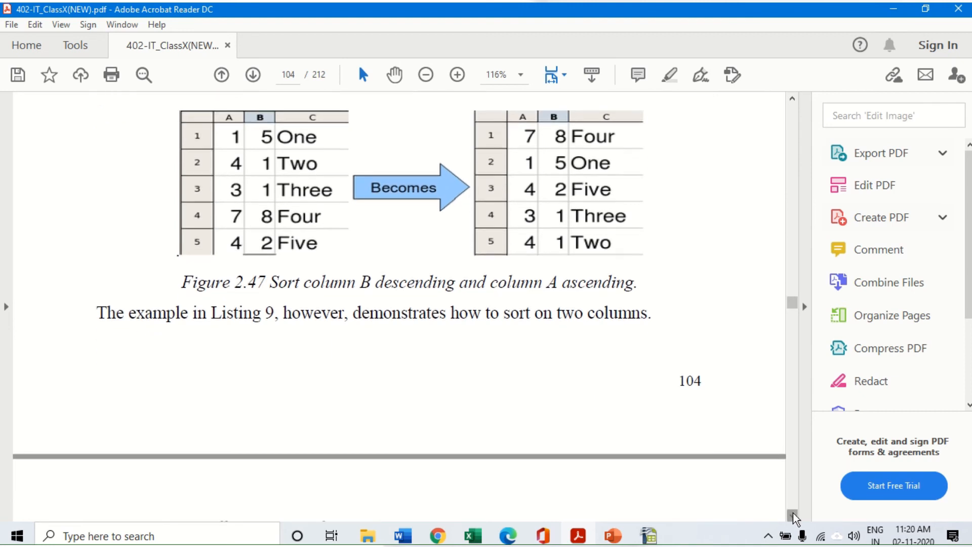
{"action": "left_click", "coordinate": [792, 514]}
{"action": "left_click", "coordinate": [793, 515]}
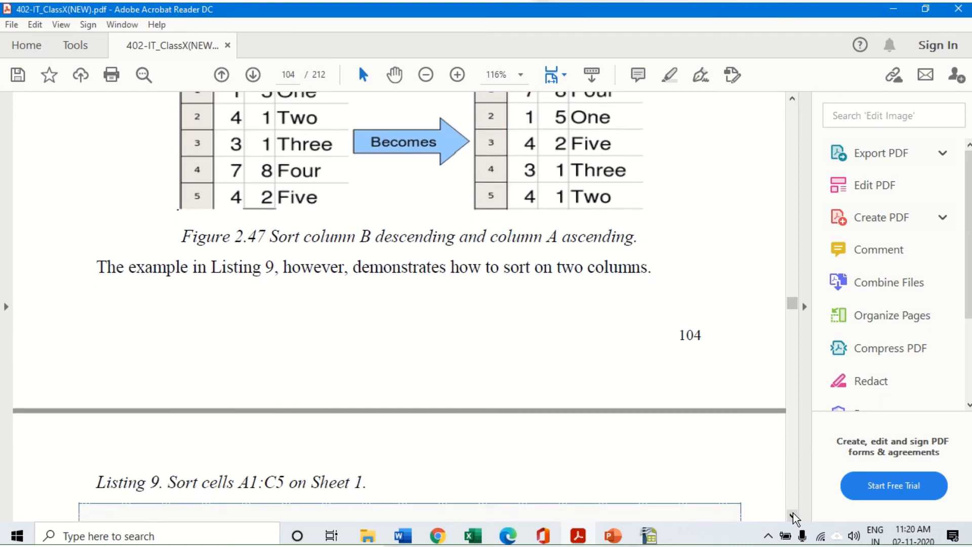
{"action": "left_click", "coordinate": [793, 515]}
{"action": "left_click", "coordinate": [793, 515]}
{"action": "left_click", "coordinate": [793, 514]}
{"action": "left_click", "coordinate": [793, 515]}
{"action": "left_click", "coordinate": [793, 515]}
{"action": "left_click", "coordinate": [793, 515]}
{"action": "left_click", "coordinate": [793, 515]}
{"action": "left_click", "coordinate": [793, 515]}
{"action": "left_click", "coordinate": [793, 515]}
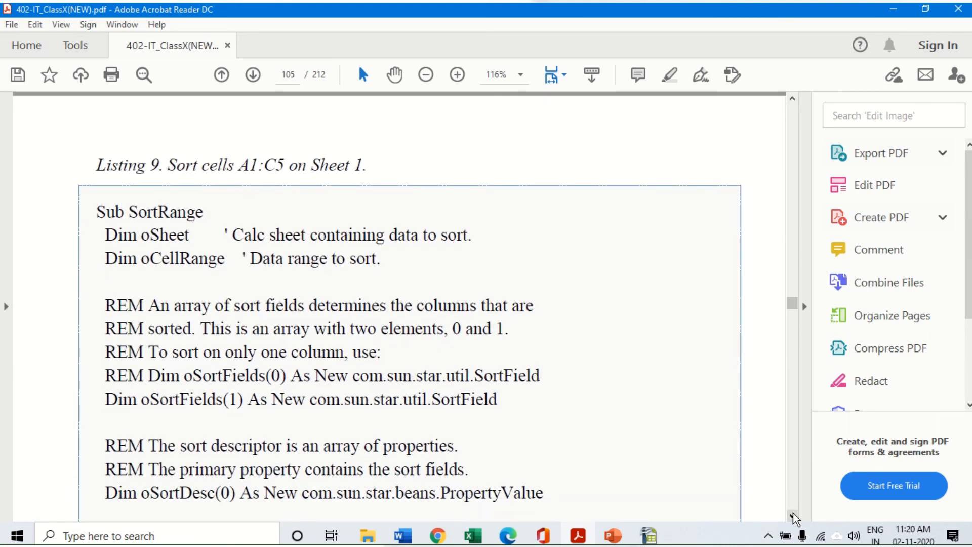
{"action": "left_click", "coordinate": [793, 514]}
{"action": "left_click", "coordinate": [792, 515]}
{"action": "left_click", "coordinate": [793, 515]}
{"action": "left_click", "coordinate": [793, 515]}
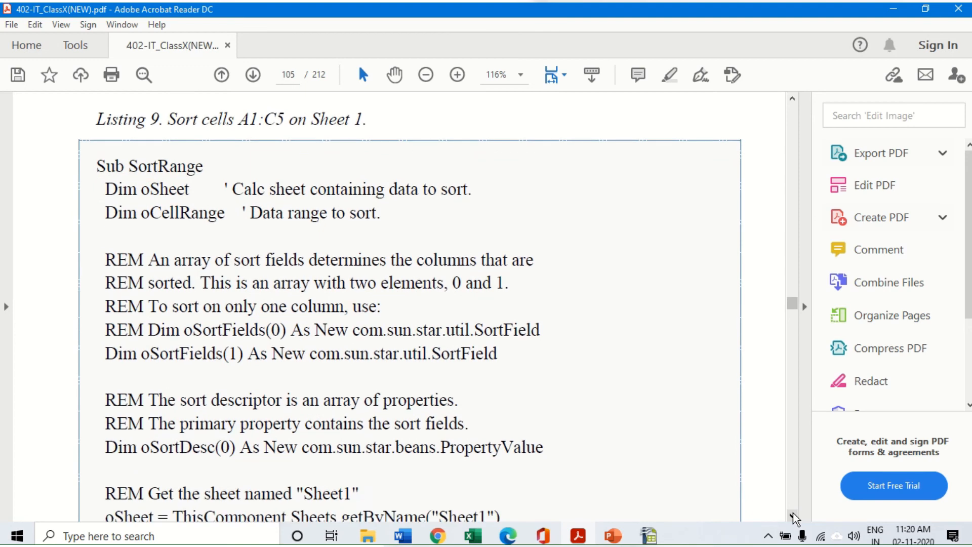
{"action": "left_click", "coordinate": [793, 515]}
{"action": "left_click", "coordinate": [793, 515]}
{"action": "left_click", "coordinate": [793, 515]}
{"action": "left_click", "coordinate": [793, 515]}
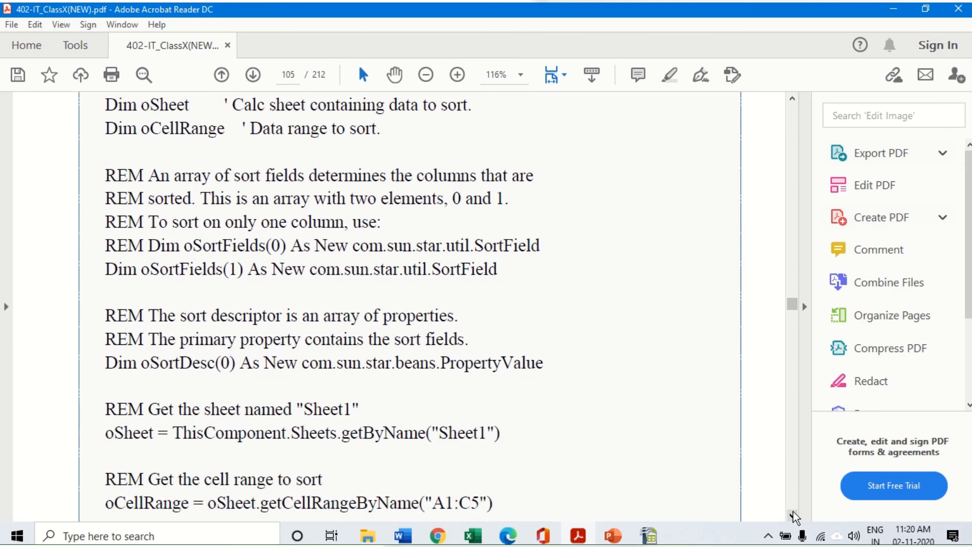
Step: Examine the rest of the SortRange code on page 105, from the sheet and cell range to the sort field settings
{"action": "left_click", "coordinate": [793, 515]}
{"action": "left_click", "coordinate": [793, 514]}
{"action": "left_click", "coordinate": [793, 515]}
{"action": "left_click", "coordinate": [793, 515]}
{"action": "left_click", "coordinate": [793, 515]}
{"action": "left_click", "coordinate": [793, 515]}
{"action": "left_click", "coordinate": [793, 515]}
{"action": "left_click", "coordinate": [793, 515]}
{"action": "left_click", "coordinate": [793, 515]}
{"action": "left_click", "coordinate": [793, 515]}
{"action": "left_click", "coordinate": [793, 515]}
{"action": "left_click", "coordinate": [792, 515]}
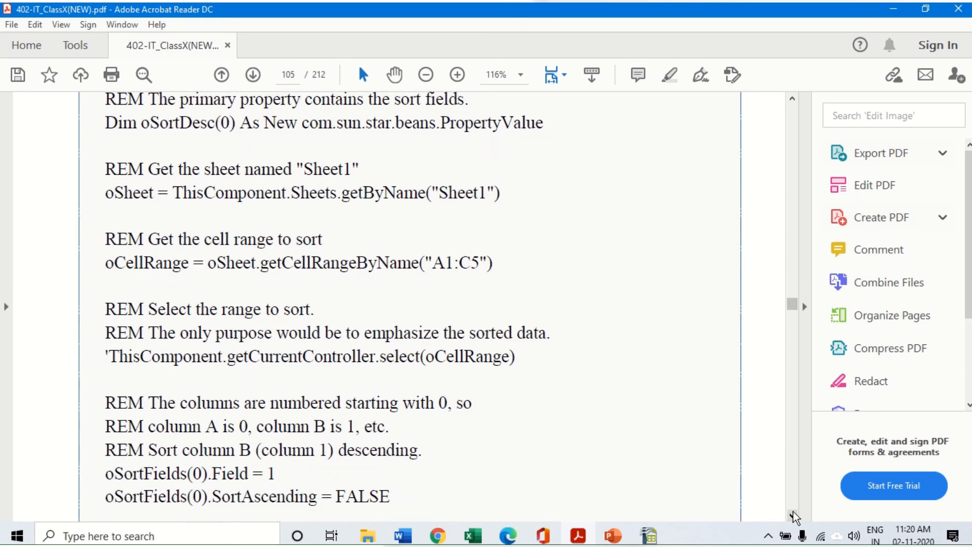
{"action": "left_click", "coordinate": [793, 514]}
{"action": "left_click", "coordinate": [793, 515]}
{"action": "left_click", "coordinate": [793, 515]}
{"action": "left_click", "coordinate": [792, 515]}
{"action": "left_click", "coordinate": [792, 515]}
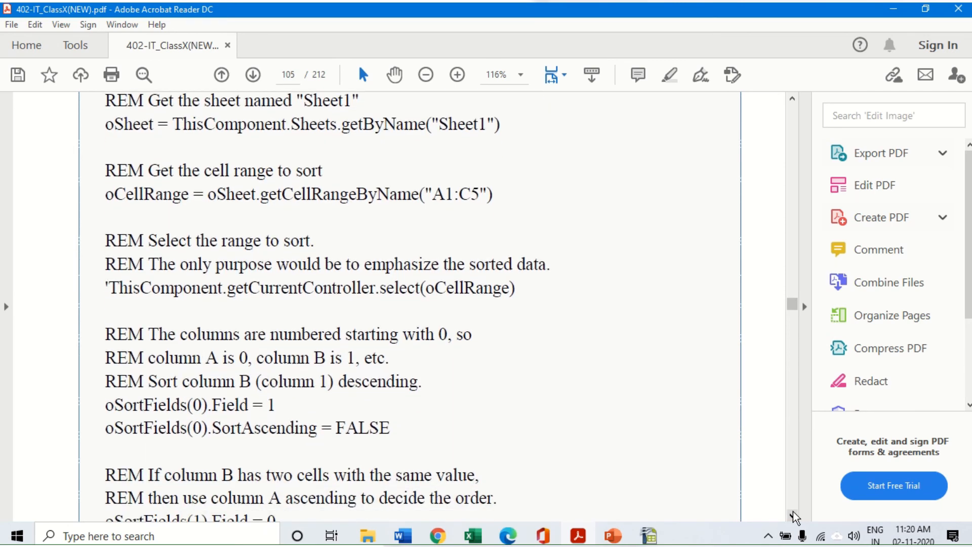
{"action": "left_click", "coordinate": [793, 515]}
{"action": "left_click", "coordinate": [793, 515]}
{"action": "left_click", "coordinate": [793, 514]}
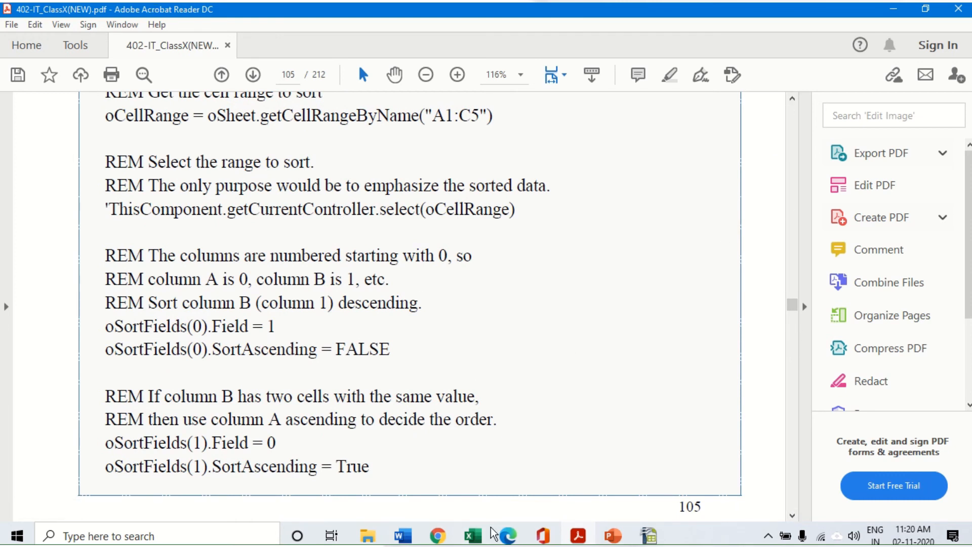
Step: Switch back to OpenOffice Calc and enter 8, 5, 1, 7 and 3 in cells A1 to A5 of Sheet3
{"action": "left_click", "coordinate": [649, 536]}
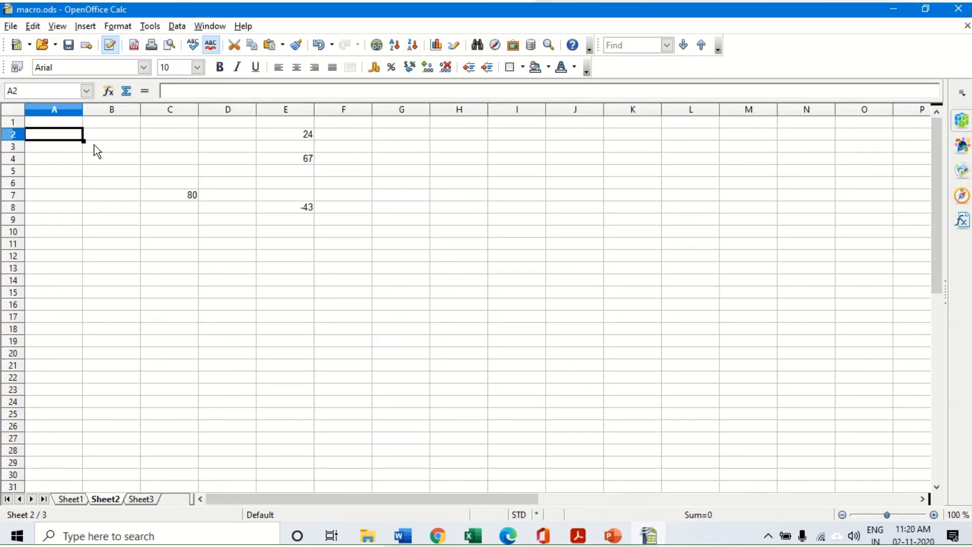
{"action": "double_click", "coordinate": [131, 500]}
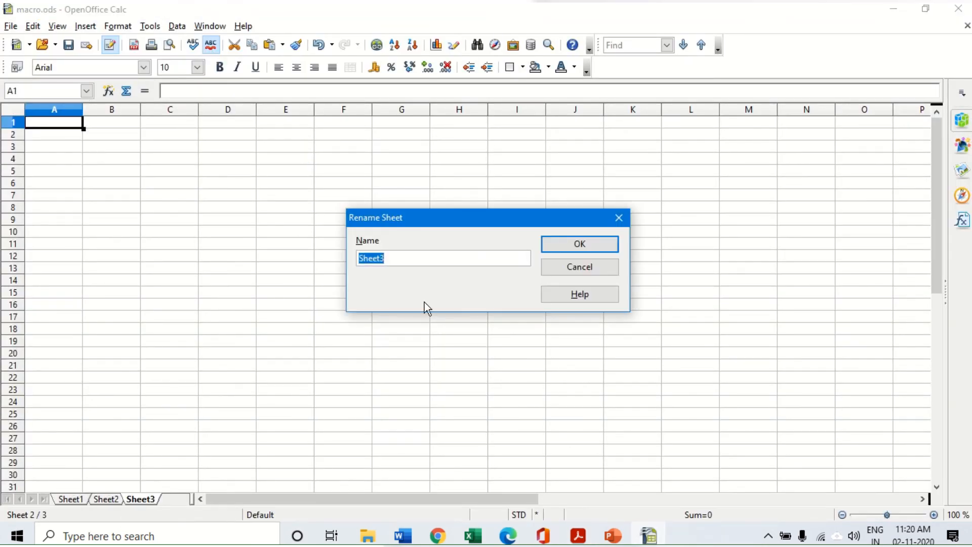
{"action": "left_click", "coordinate": [591, 267]}
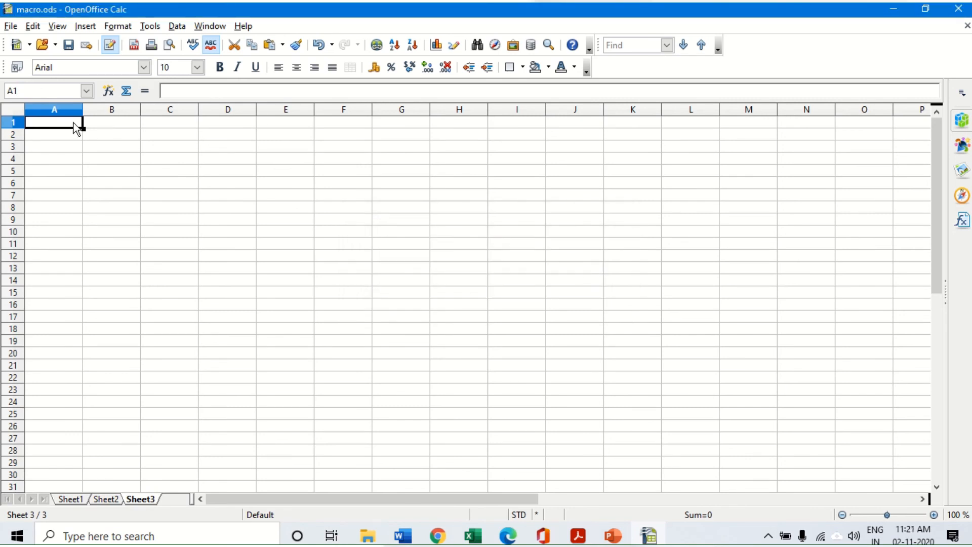
{"action": "type", "text": "8"}
{"action": "key", "text": "Return"}
{"action": "type", "text": "5"}
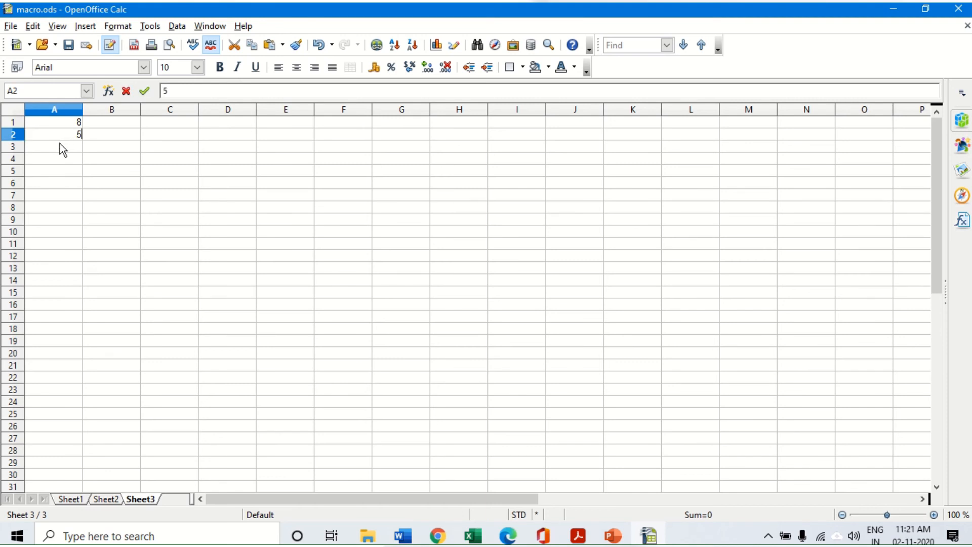
{"action": "key", "text": "Return"}
{"action": "type", "text": "1"}
{"action": "left_click", "coordinate": [66, 161]}
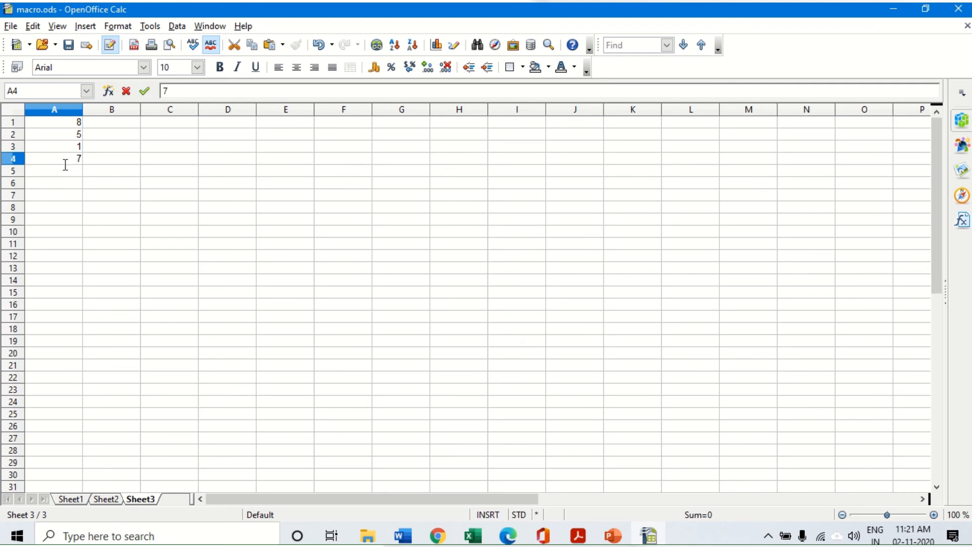
{"action": "left_click", "coordinate": [65, 170]}
{"action": "type", "text": "3"}
{"action": "left_click", "coordinate": [142, 176]}
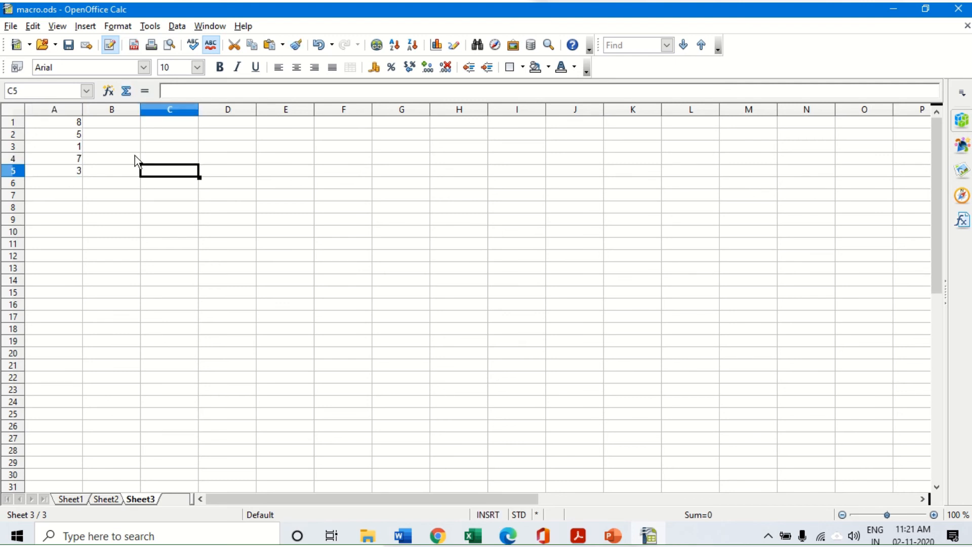
Step: Start recording a new macro in the spreadsheet
{"action": "left_click", "coordinate": [150, 26]}
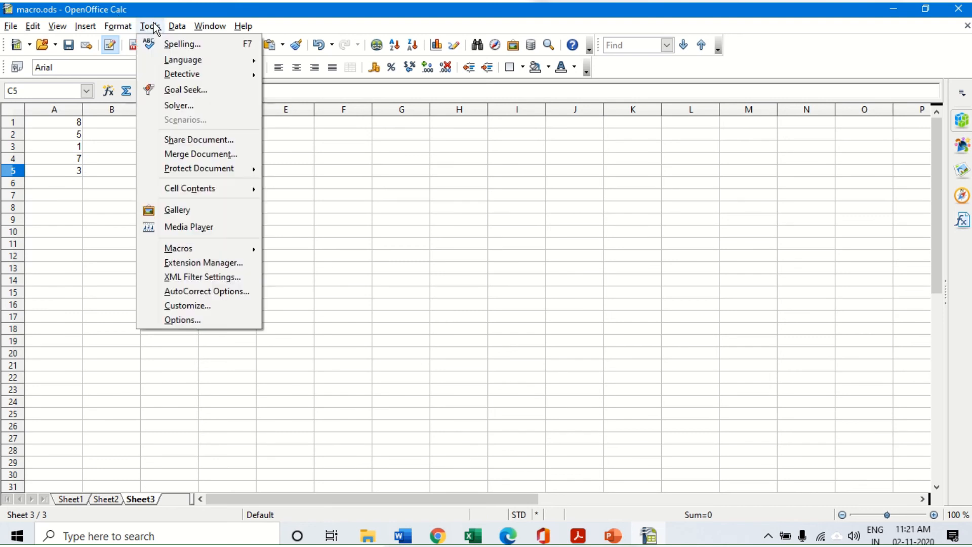
{"action": "mouse_move", "coordinate": [255, 248]}
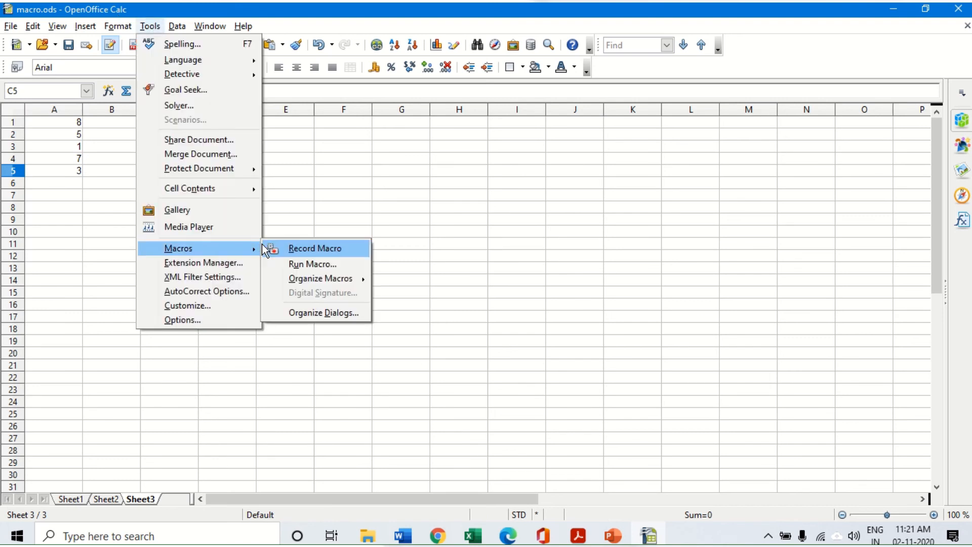
{"action": "left_click", "coordinate": [295, 249]}
Step: Sort the range A1:A5 on Sheet3 by Column A in ascending order
{"action": "left_click_drag", "start_coordinate": [74, 124], "coordinate": [60, 183]}
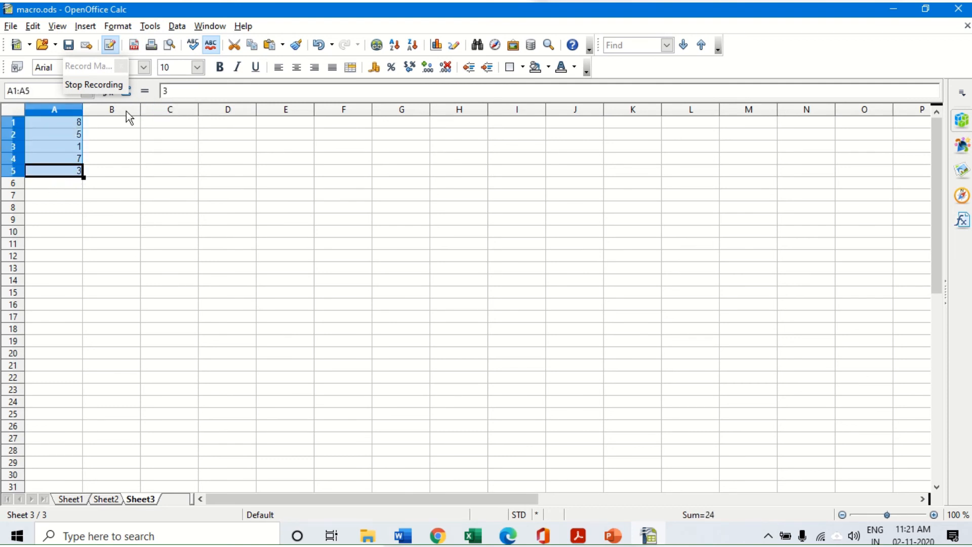
{"action": "left_click", "coordinate": [177, 25]}
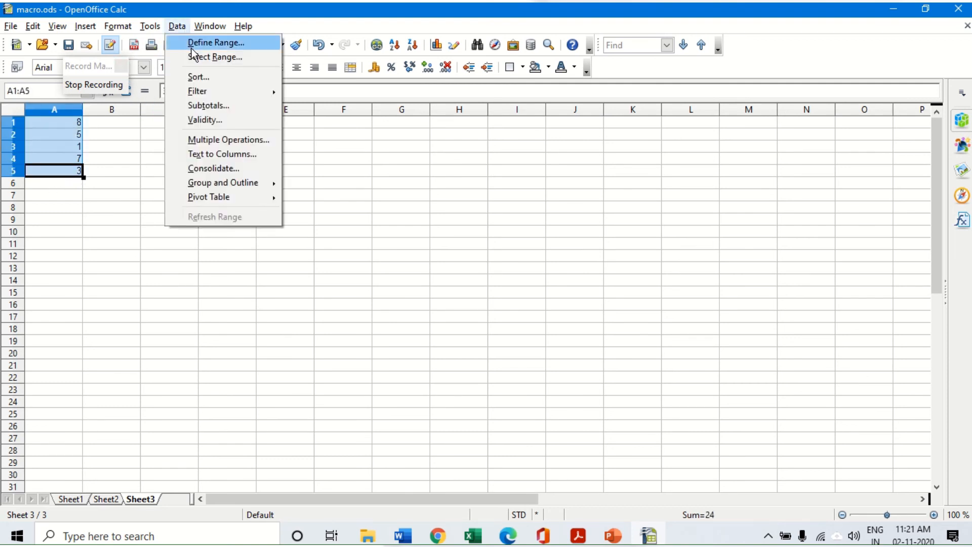
{"action": "left_click", "coordinate": [198, 78]}
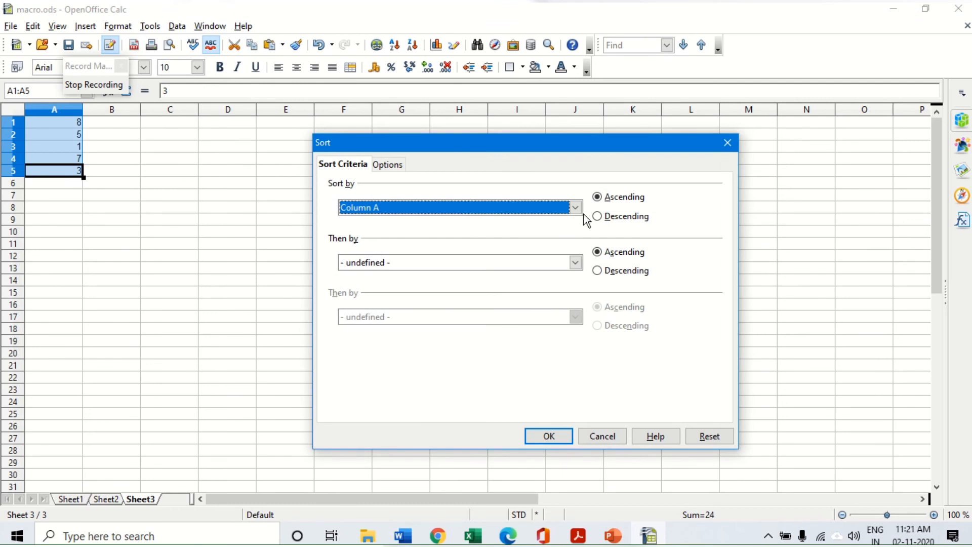
{"action": "left_click", "coordinate": [633, 202]}
{"action": "left_click", "coordinate": [549, 436]}
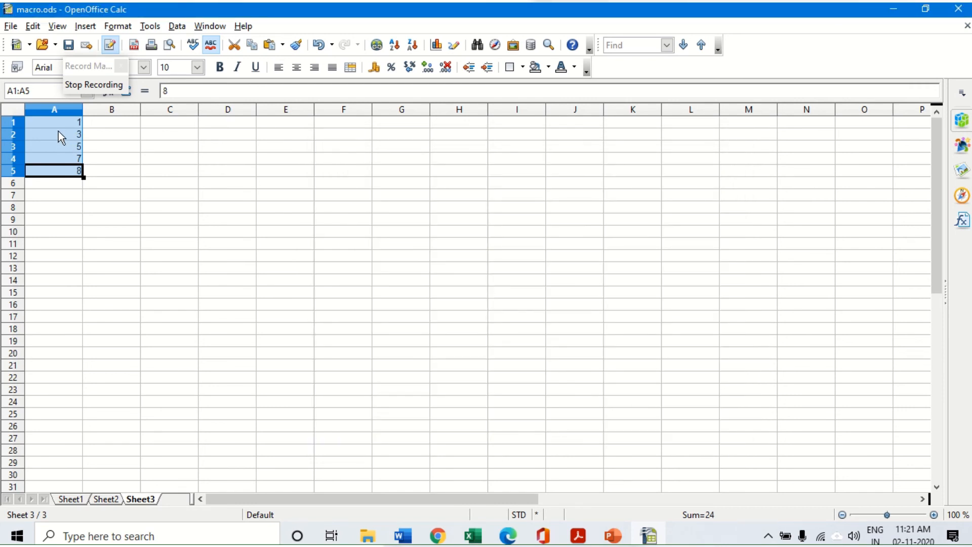
Step: Stop recording and save the macro as sort in the new module of the My Macros Standard library
{"action": "left_click", "coordinate": [93, 87]}
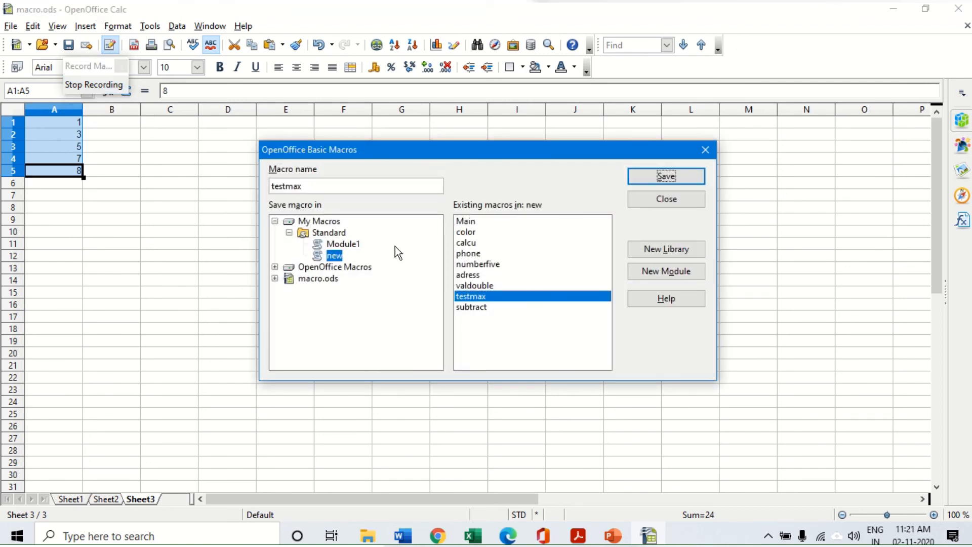
{"action": "left_click", "coordinate": [352, 268]}
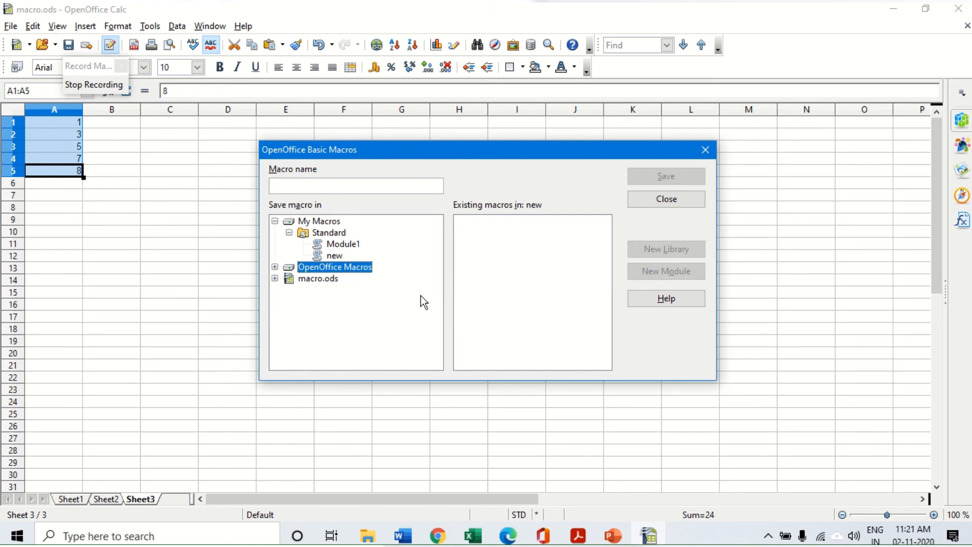
{"action": "left_click", "coordinate": [336, 256]}
{"action": "double_click", "coordinate": [320, 185]}
{"action": "key", "text": "BackSpace"}
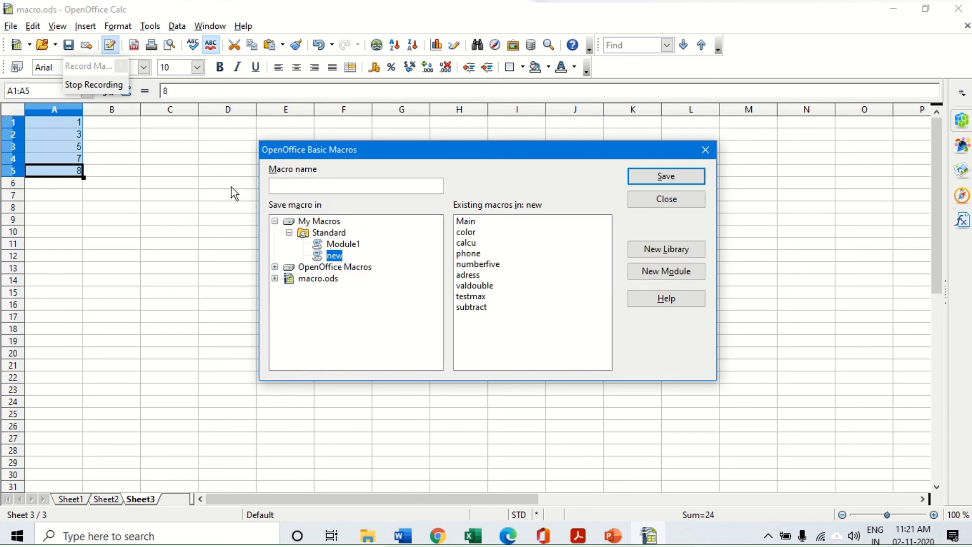
{"action": "type", "text": "sort"}
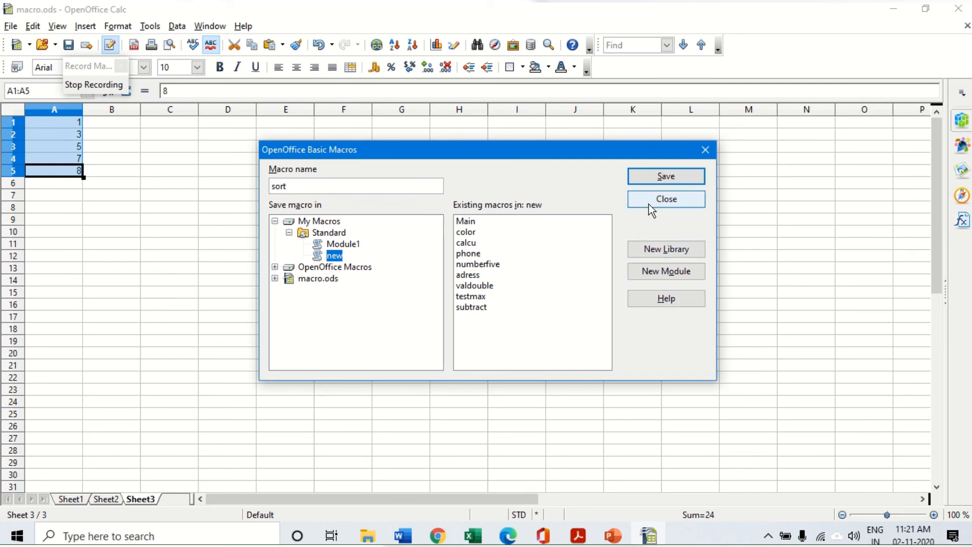
{"action": "left_click", "coordinate": [648, 180]}
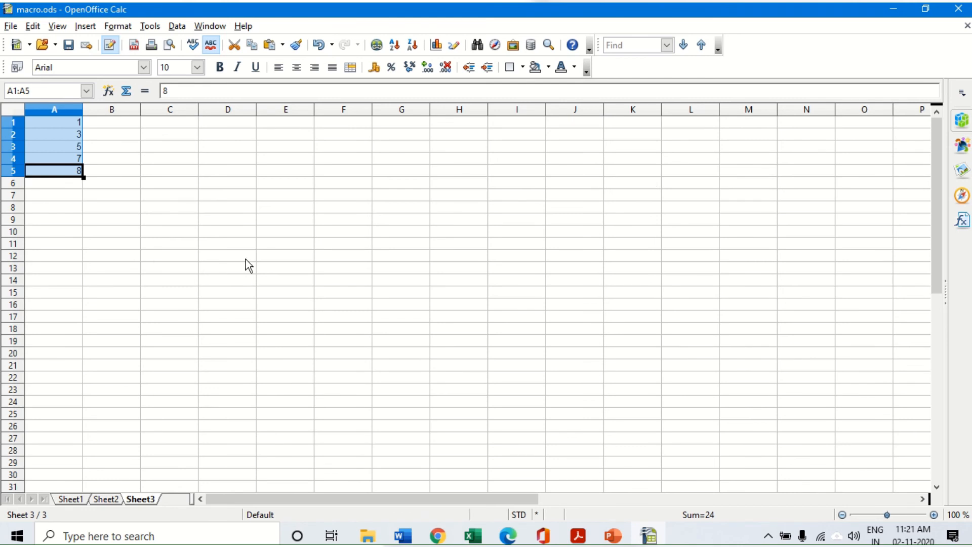
Step: Open the sort macro from the new module for editing in the Basic editor
{"action": "left_click", "coordinate": [147, 306]}
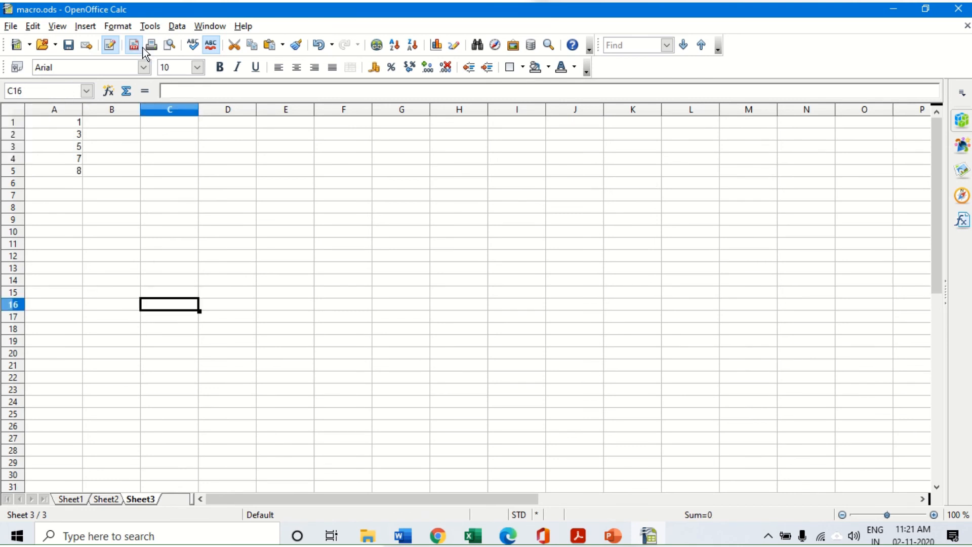
{"action": "left_click", "coordinate": [150, 26]}
{"action": "mouse_move", "coordinate": [188, 248]}
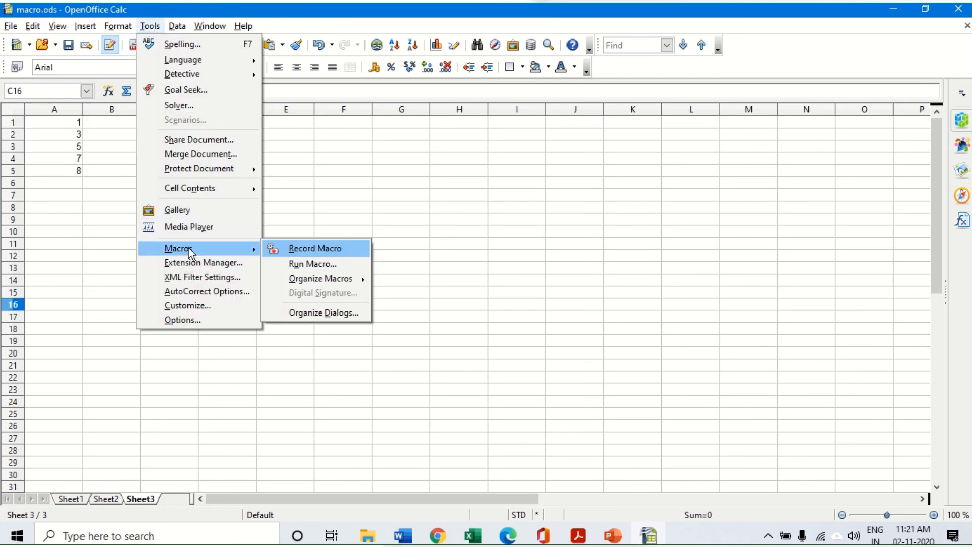
{"action": "mouse_move", "coordinate": [334, 277]}
{"action": "left_click", "coordinate": [388, 277]}
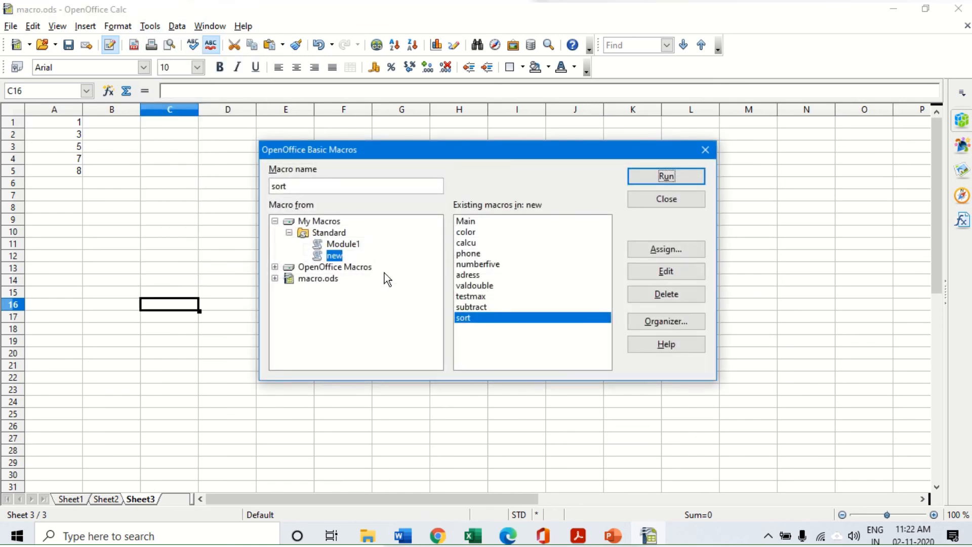
{"action": "left_click", "coordinate": [692, 276]}
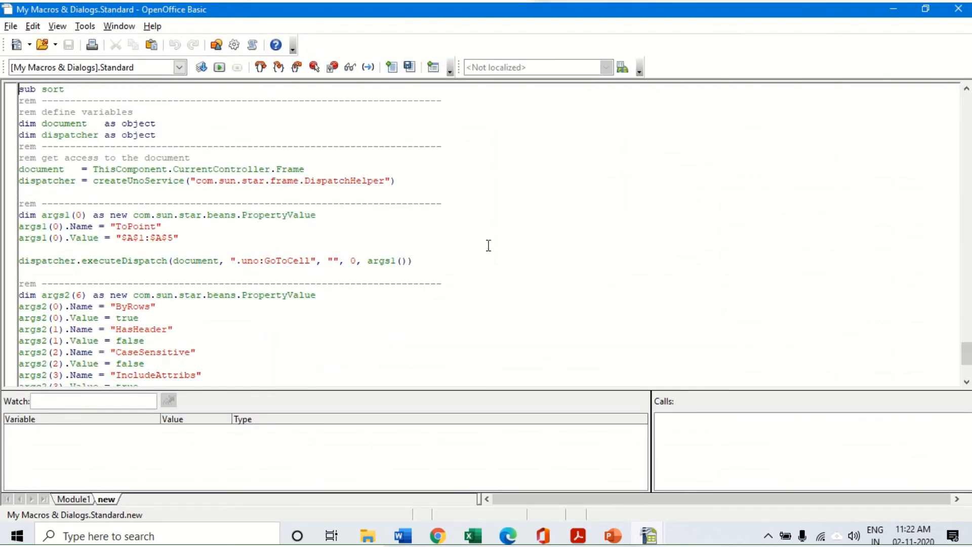
Step: Examine the sort macro's code from its variable definitions through the cell range and DataSort arguments to the end of the sub
{"action": "left_click", "coordinate": [966, 89]}
{"action": "left_click", "coordinate": [966, 89]}
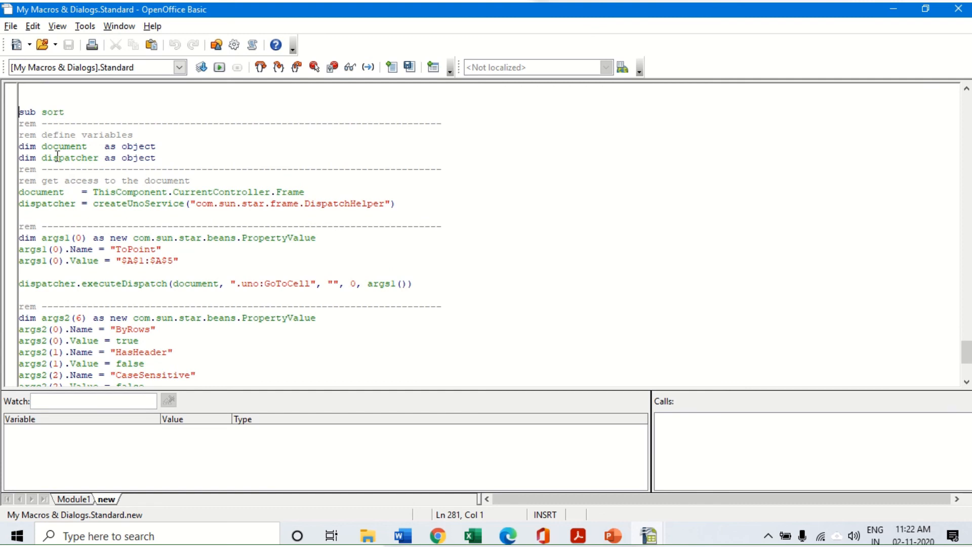
{"action": "left_click", "coordinate": [966, 384]}
{"action": "left_click", "coordinate": [967, 384]}
{"action": "left_click", "coordinate": [967, 383]}
{"action": "left_click", "coordinate": [967, 384]}
{"action": "left_click", "coordinate": [966, 384]}
{"action": "left_click", "coordinate": [967, 384]}
{"action": "left_click", "coordinate": [967, 383]}
{"action": "left_click", "coordinate": [967, 384]}
{"action": "left_click", "coordinate": [966, 384]}
{"action": "left_click", "coordinate": [966, 384]}
{"action": "left_click", "coordinate": [967, 384]}
{"action": "left_click", "coordinate": [967, 384]}
{"action": "left_click", "coordinate": [967, 384]}
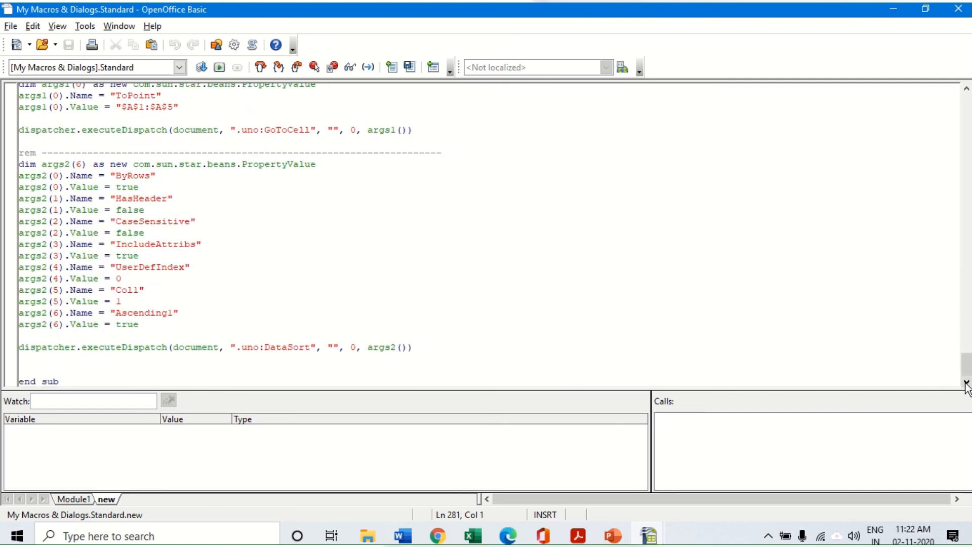
Step: Switch to the textbook PDF in Acrobat Reader and read the remaining SortRange code from page 105 to its end on page 106
{"action": "left_click", "coordinate": [578, 535]}
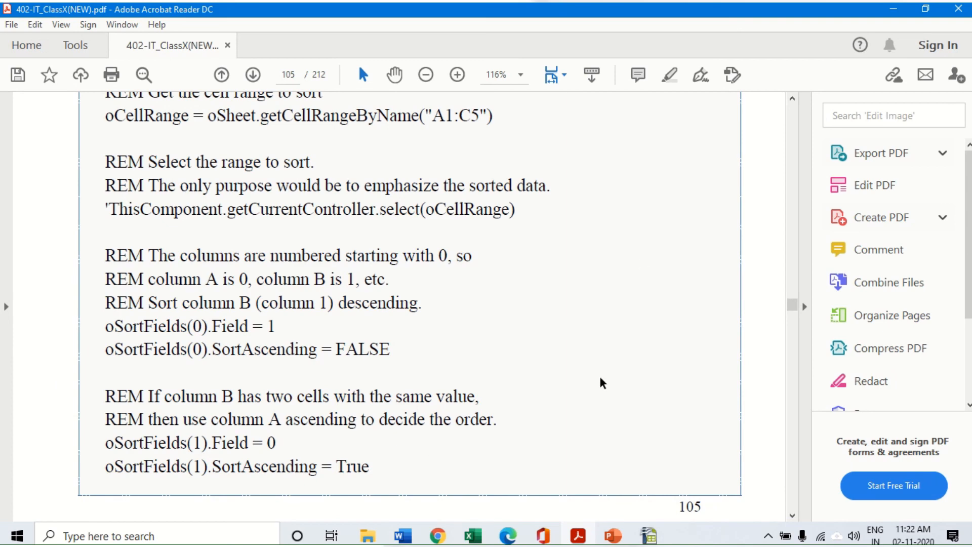
{"action": "left_click", "coordinate": [792, 515]}
{"action": "left_click", "coordinate": [792, 517]}
{"action": "left_click", "coordinate": [791, 516]}
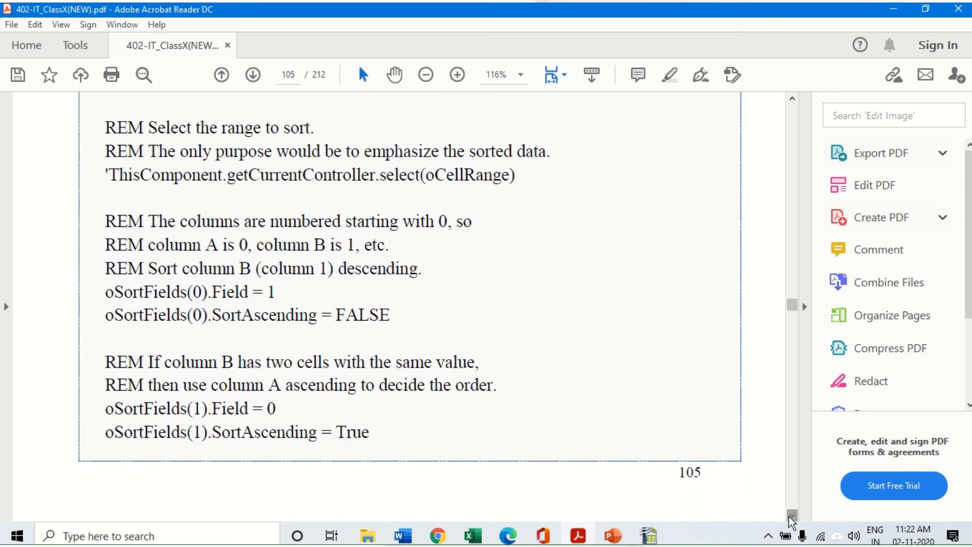
{"action": "left_click", "coordinate": [792, 516]}
{"action": "left_click", "coordinate": [792, 516]}
{"action": "left_click", "coordinate": [792, 517]}
{"action": "left_click", "coordinate": [792, 517]}
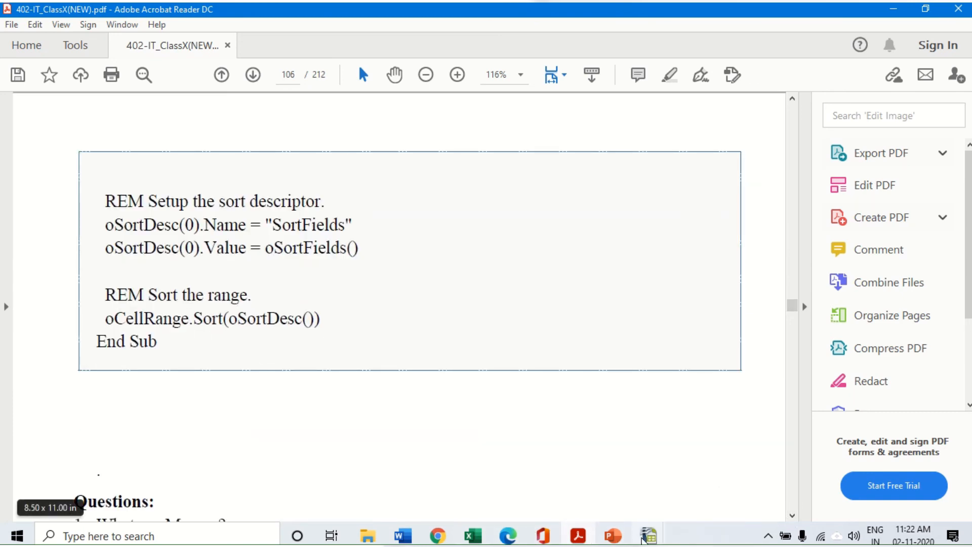
{"action": "scroll", "coordinate": [373, 410], "scroll_direction": "up", "scroll_amount": 6}
{"action": "scroll", "coordinate": [373, 408], "scroll_direction": "up", "scroll_amount": 1}
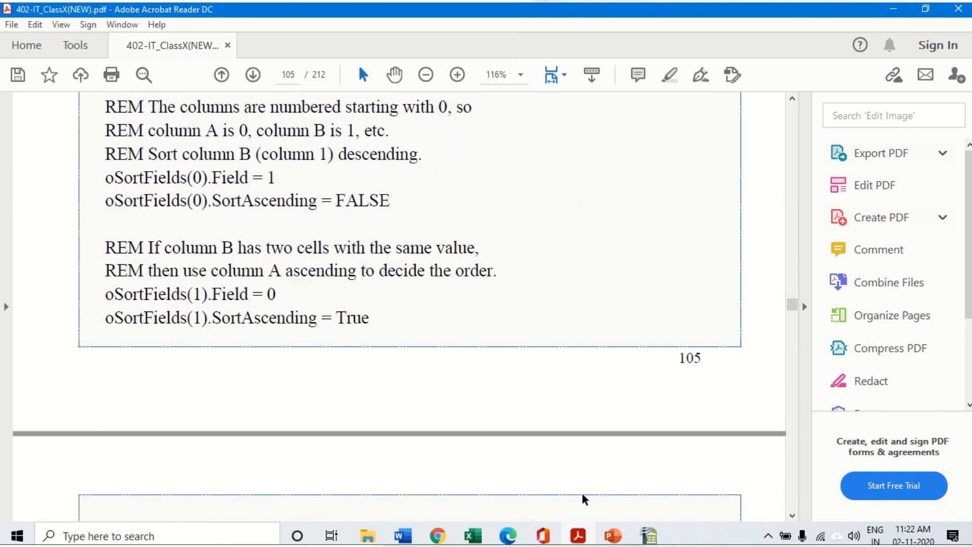
Step: Switch back to macro.ods in OpenOffice Calc and run the sort macro from the new module on Sheet2
{"action": "left_click", "coordinate": [648, 534]}
{"action": "left_click", "coordinate": [695, 488]}
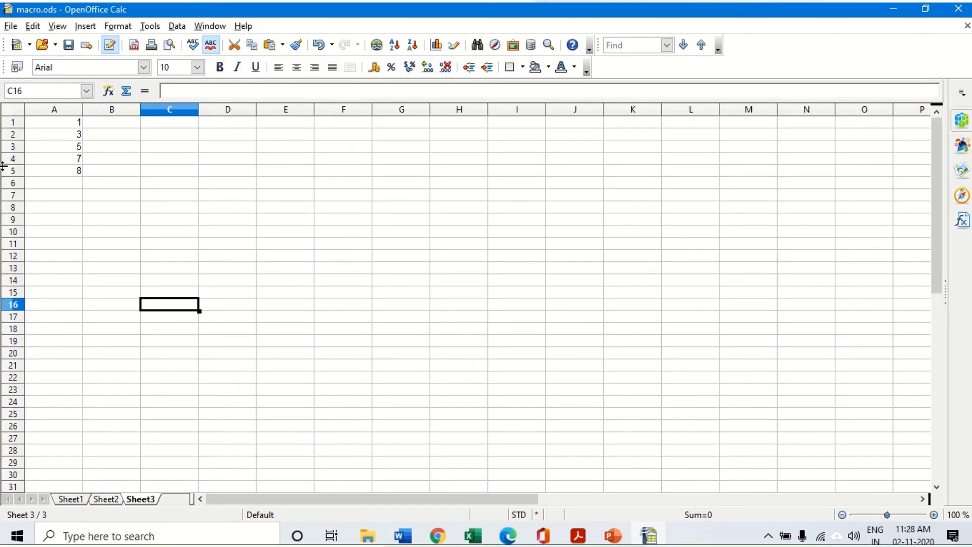
{"action": "left_click", "coordinate": [106, 499]}
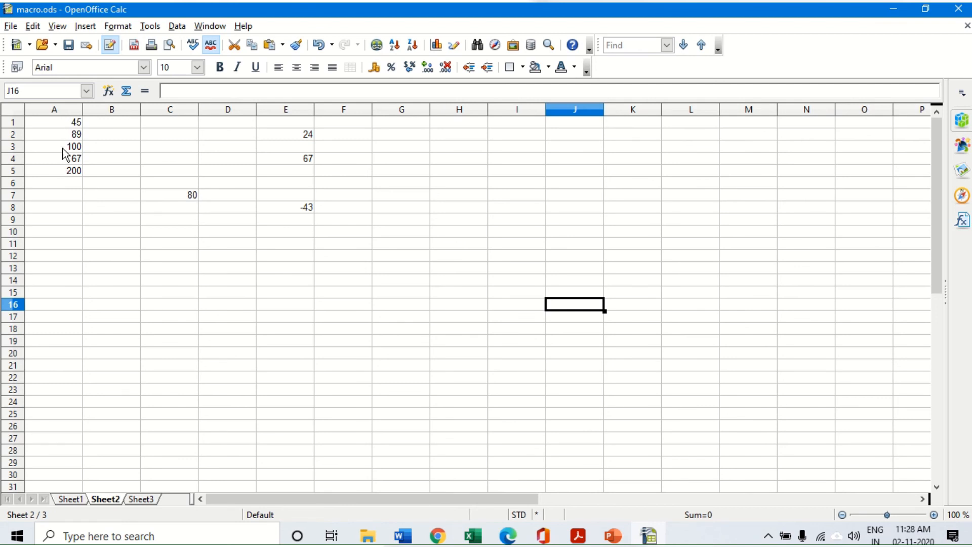
{"action": "left_click", "coordinate": [148, 30]}
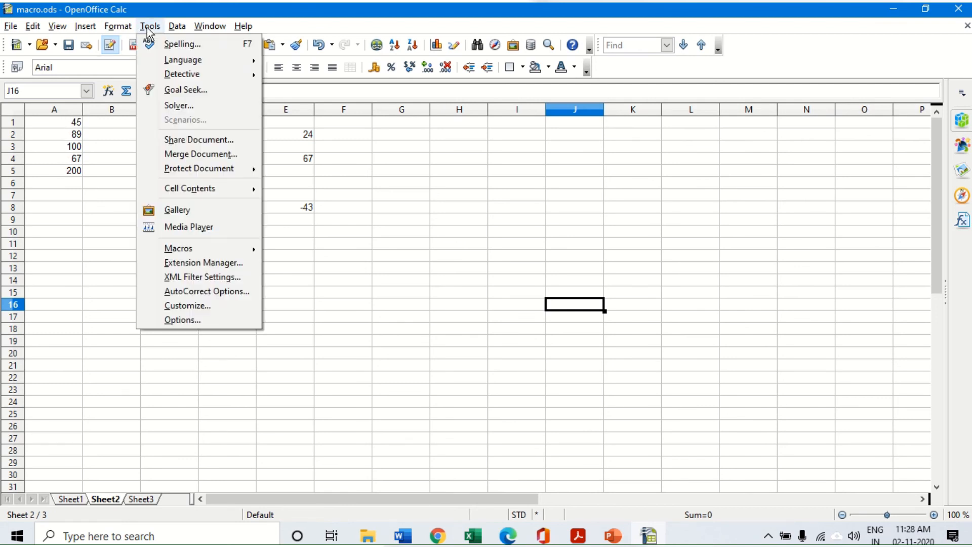
{"action": "mouse_move", "coordinate": [214, 246]}
{"action": "left_click", "coordinate": [315, 264]}
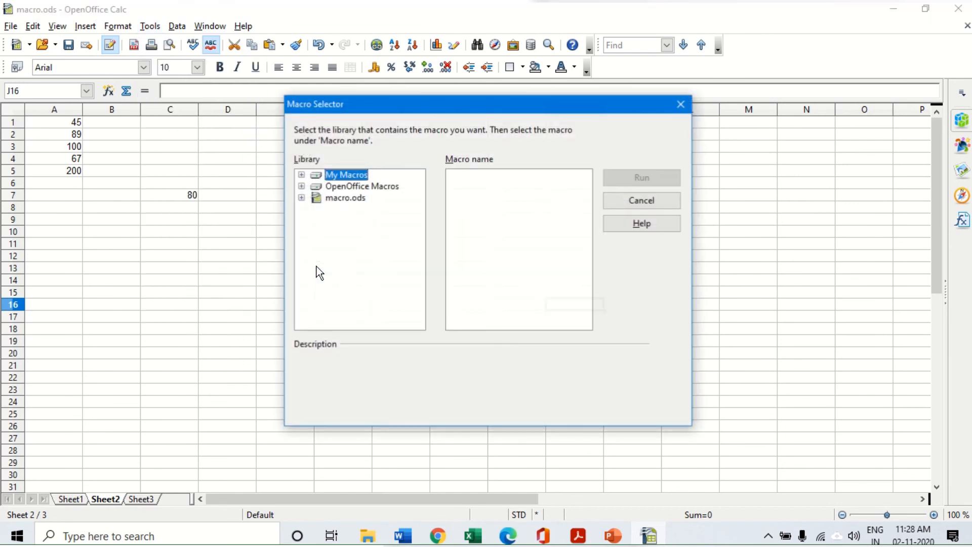
{"action": "left_click", "coordinate": [302, 174]}
{"action": "left_click", "coordinate": [330, 188]}
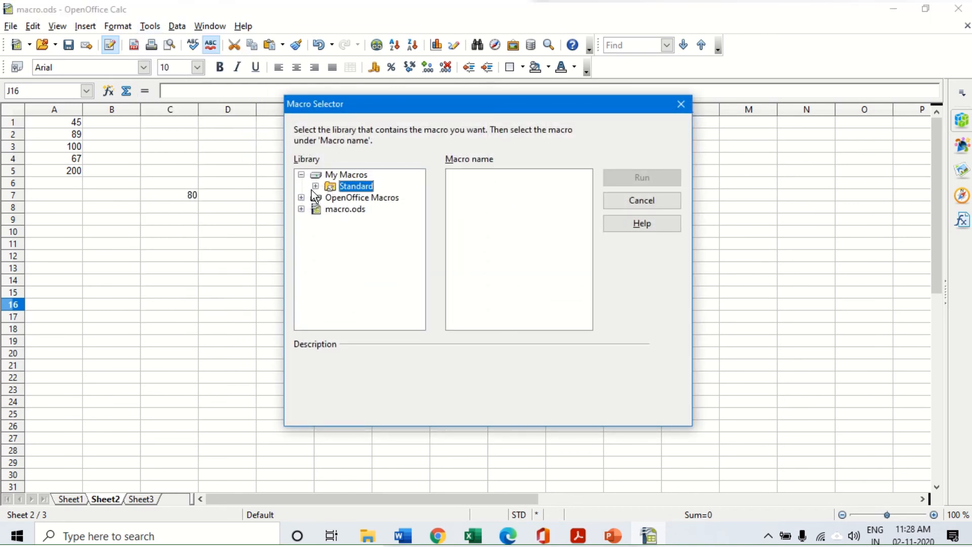
{"action": "left_click", "coordinate": [315, 187]}
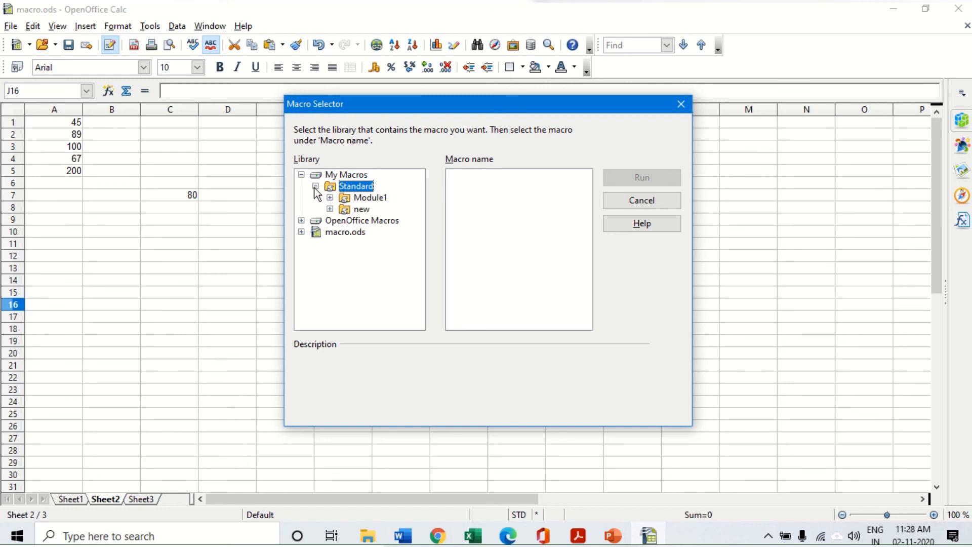
{"action": "left_click", "coordinate": [362, 210]}
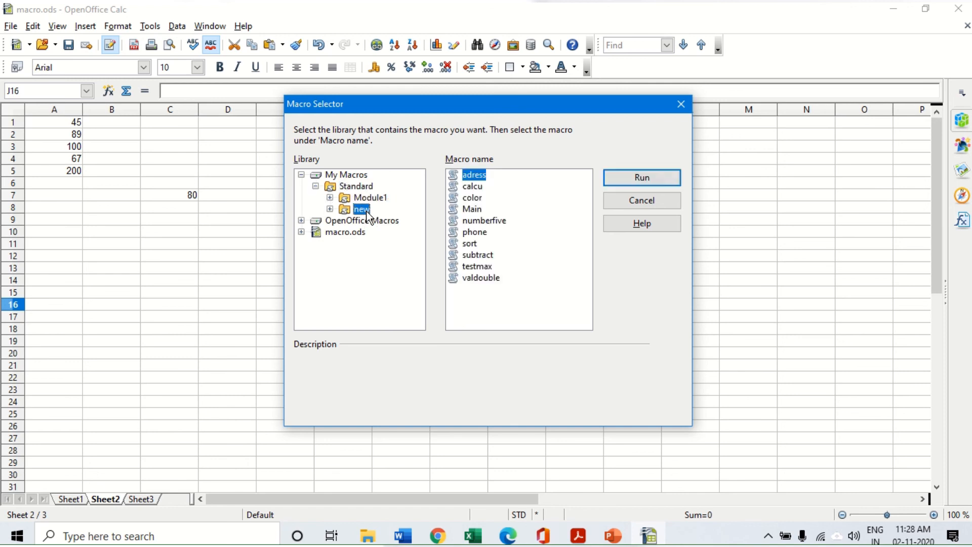
{"action": "left_click", "coordinate": [473, 243]}
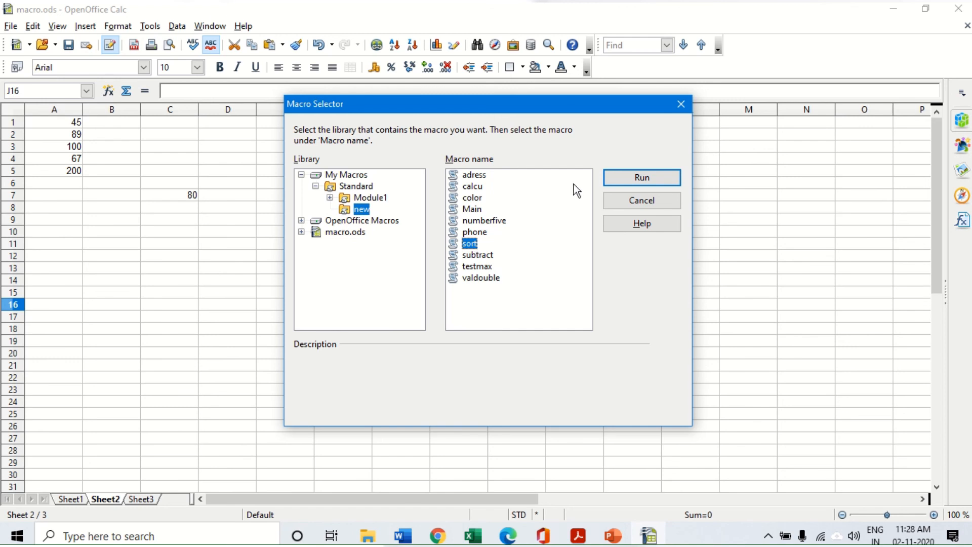
{"action": "left_click", "coordinate": [638, 181]}
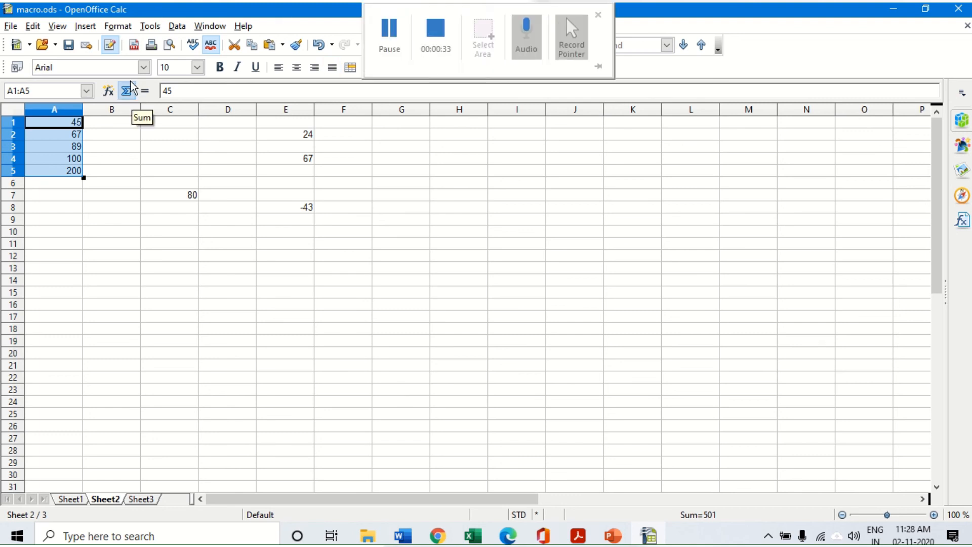
Step: Look through the macros available to run in the new module of My Macros, and close the macro selector
{"action": "left_click", "coordinate": [151, 26]}
{"action": "mouse_move", "coordinate": [221, 249]}
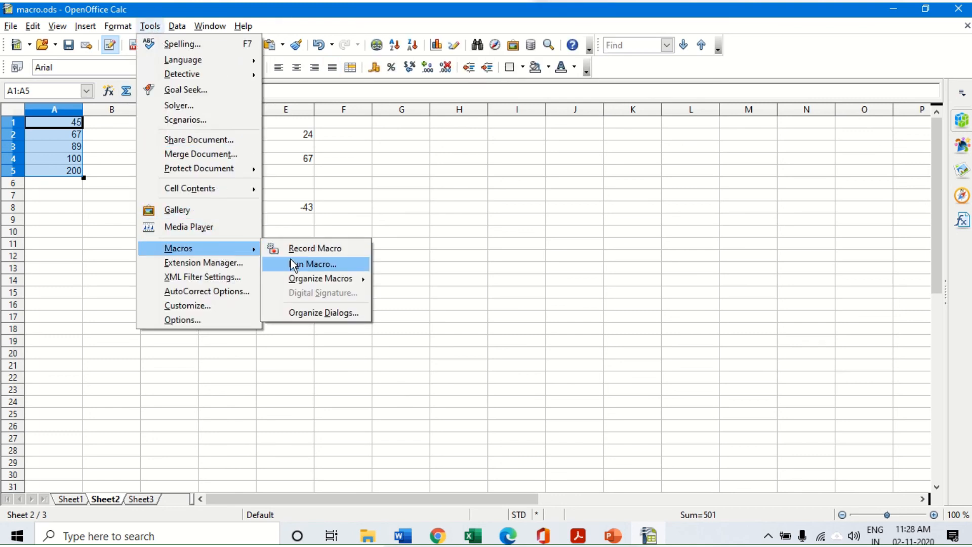
{"action": "left_click", "coordinate": [295, 264]}
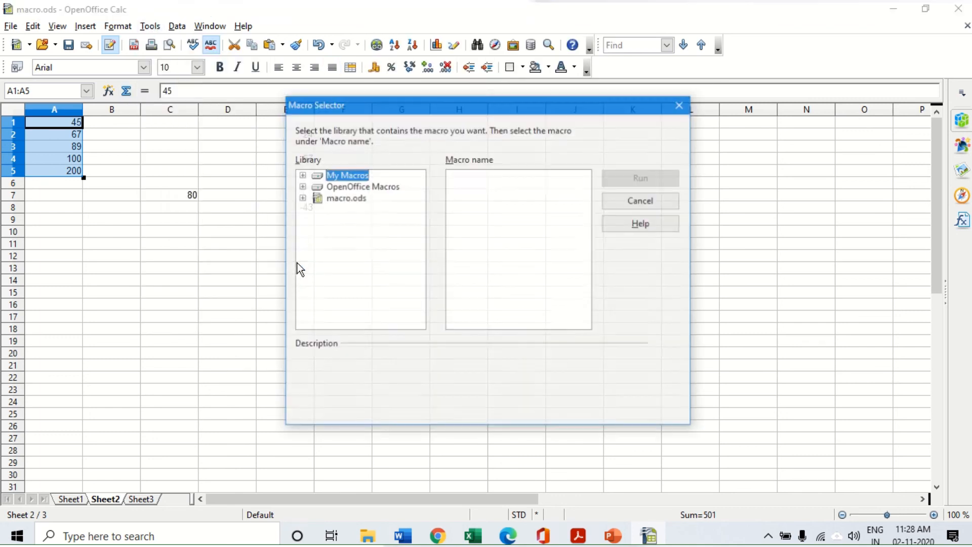
{"action": "left_click", "coordinate": [302, 174]}
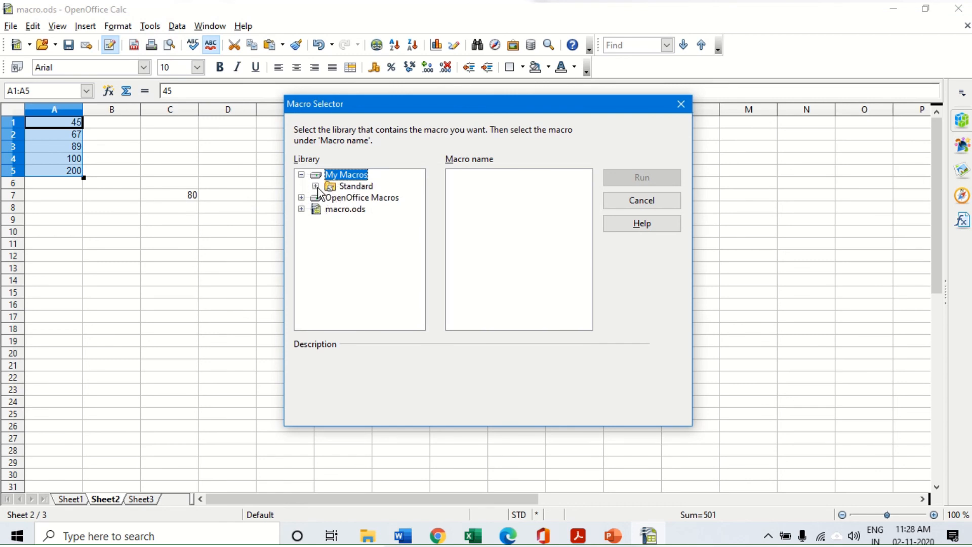
{"action": "left_click", "coordinate": [315, 186]}
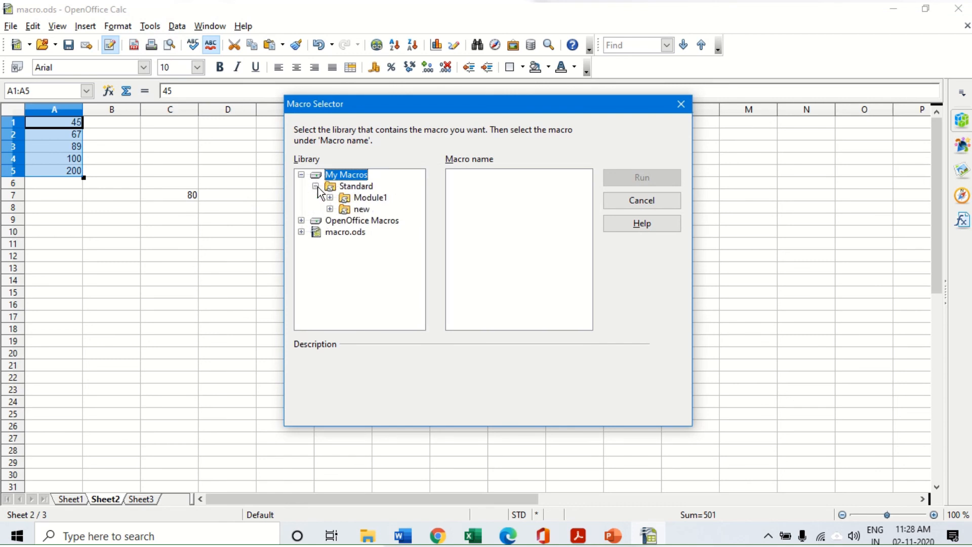
{"action": "left_click", "coordinate": [360, 209]}
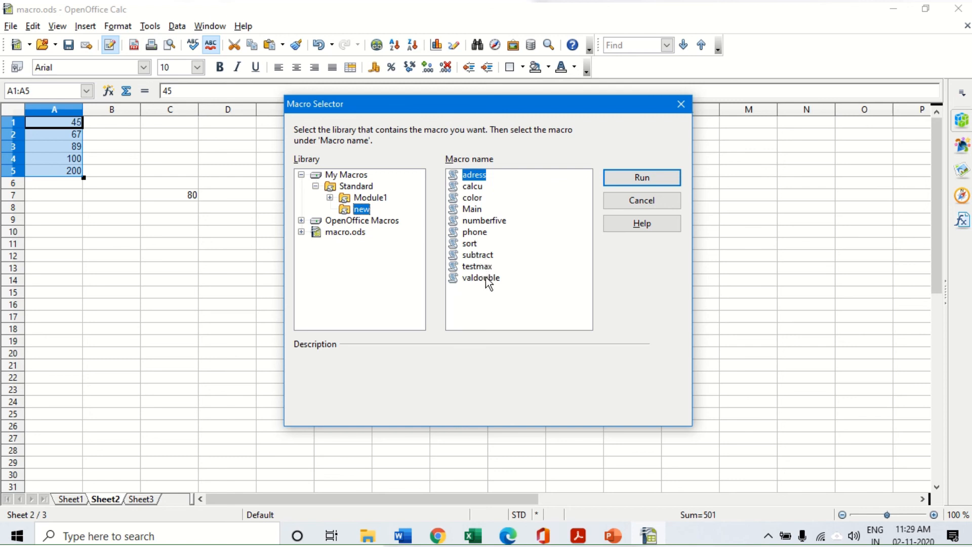
{"action": "left_click", "coordinate": [642, 179]}
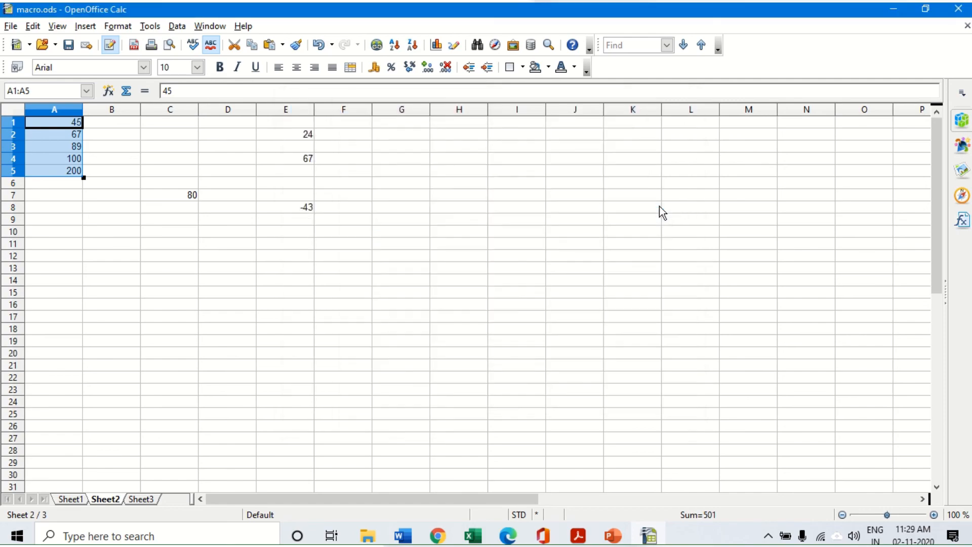